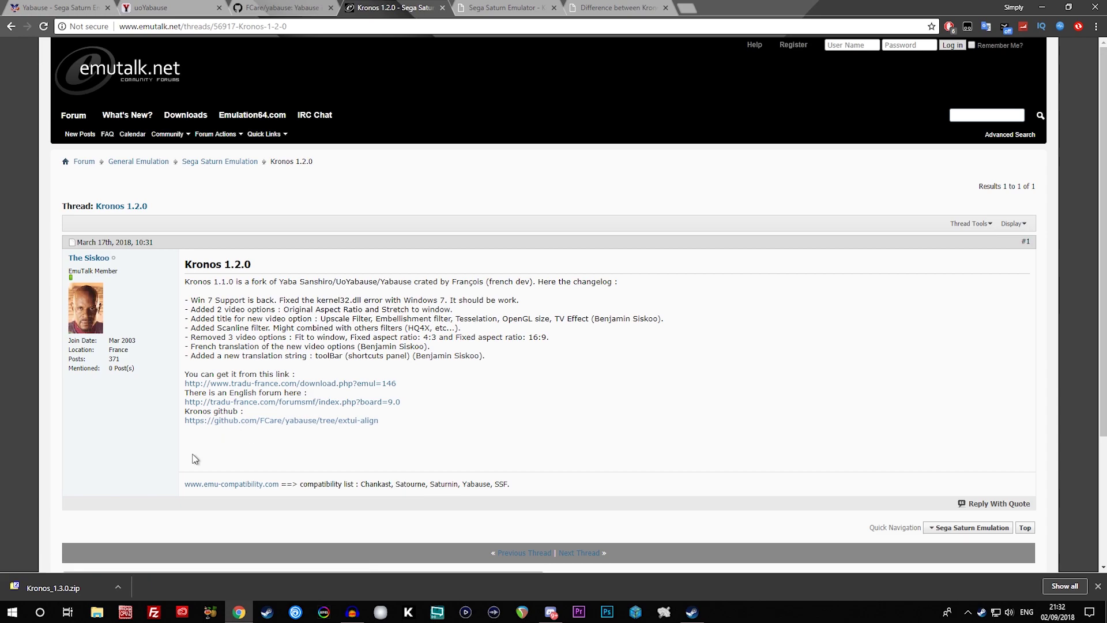
Open the downloaded Kronos_1.3.0.zip archive and create a desktop folder named Kronos Demo
left_click(50, 589)
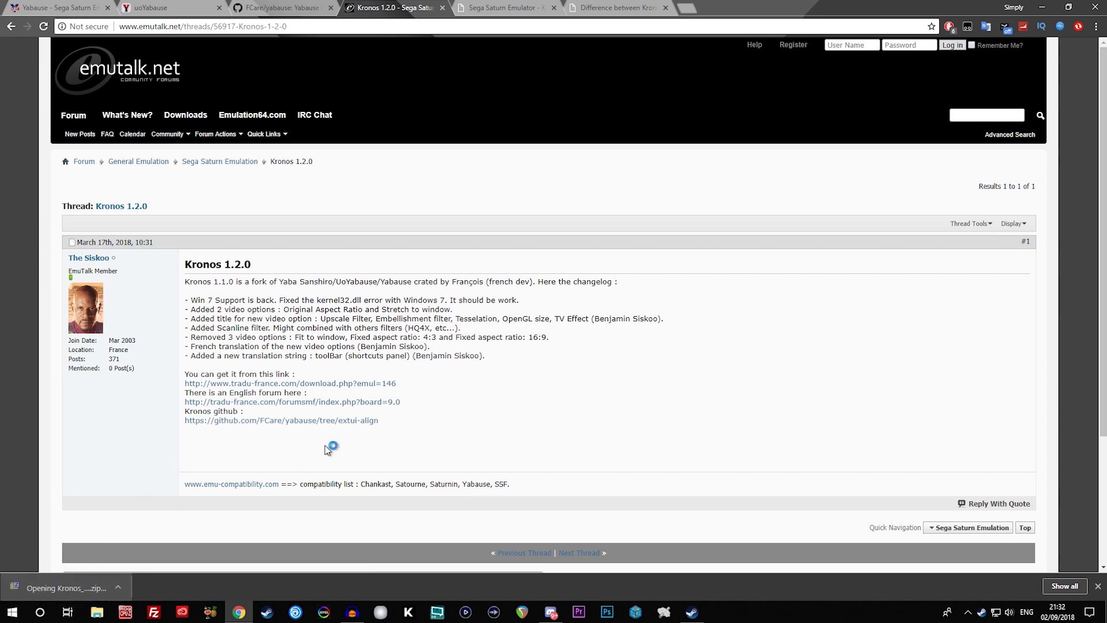
left_click(1042, 8)
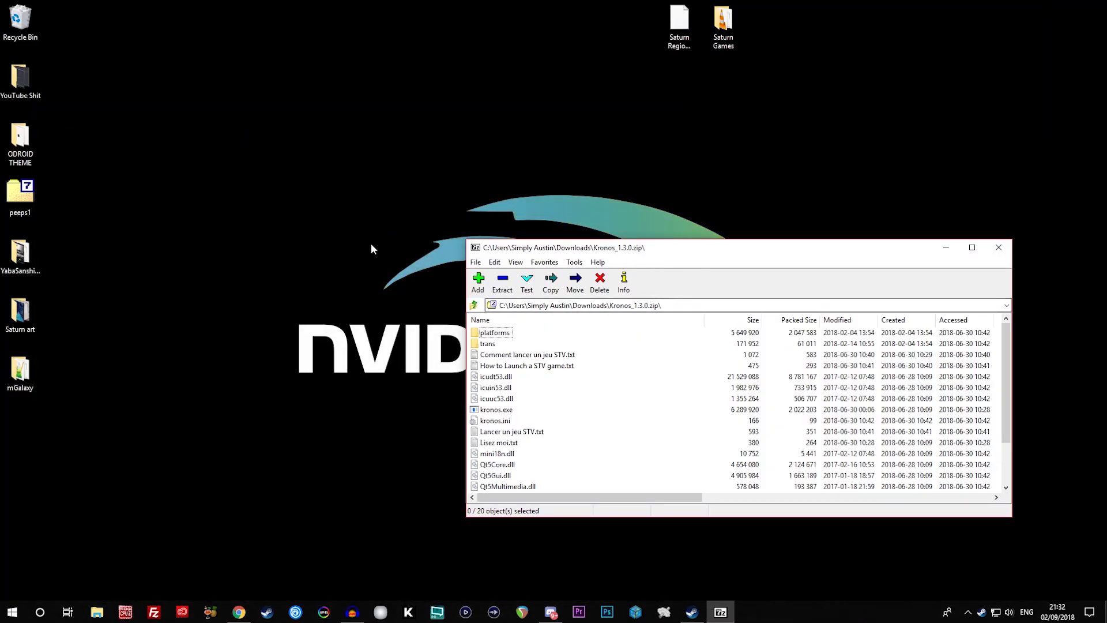
left_click(334, 125)
right_click(335, 126)
mouse_move(392, 253)
left_click(531, 251)
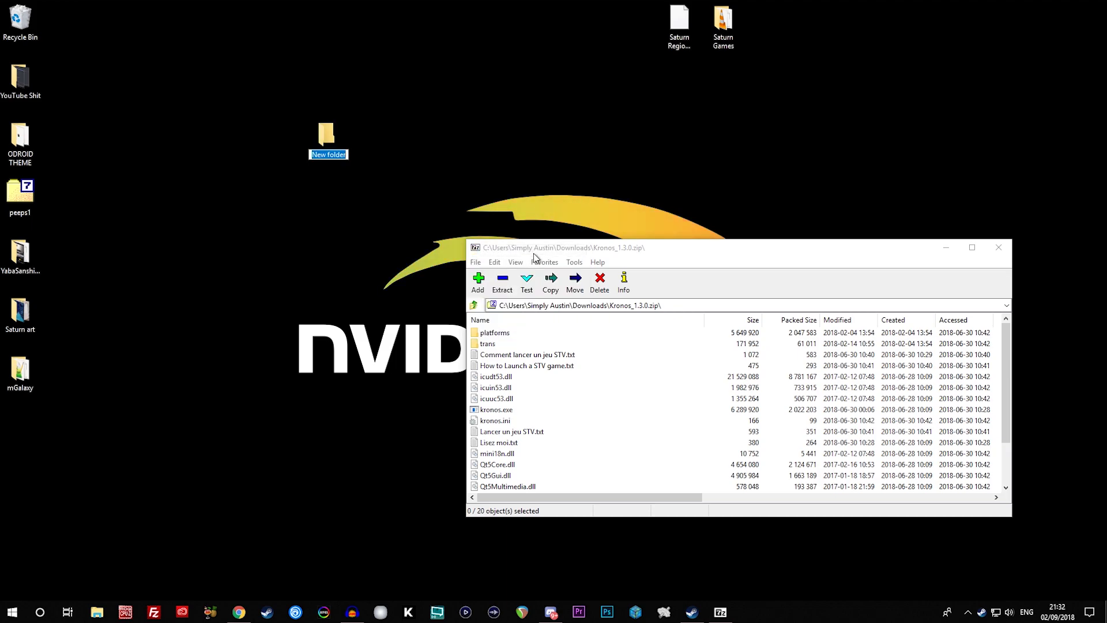
type("Koro")
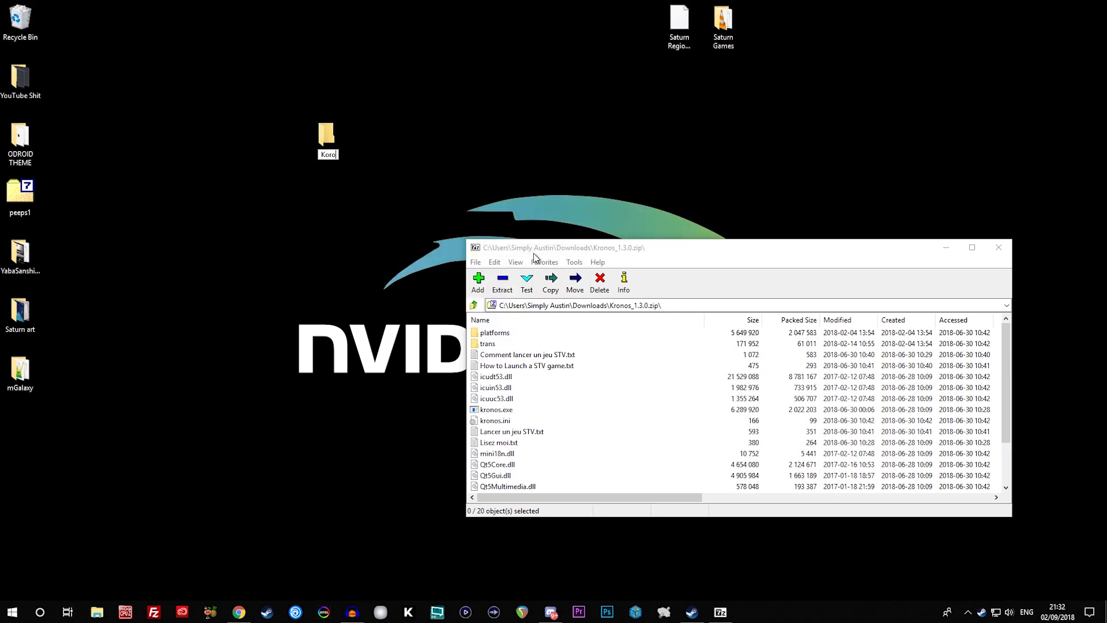
type("nos")
key("BackSpace")
key("BackSpace")
key("BackSpace")
key("BackSpace")
key("BackSpace")
key("BackSpace")
type("ronos Demo")
key("Return")
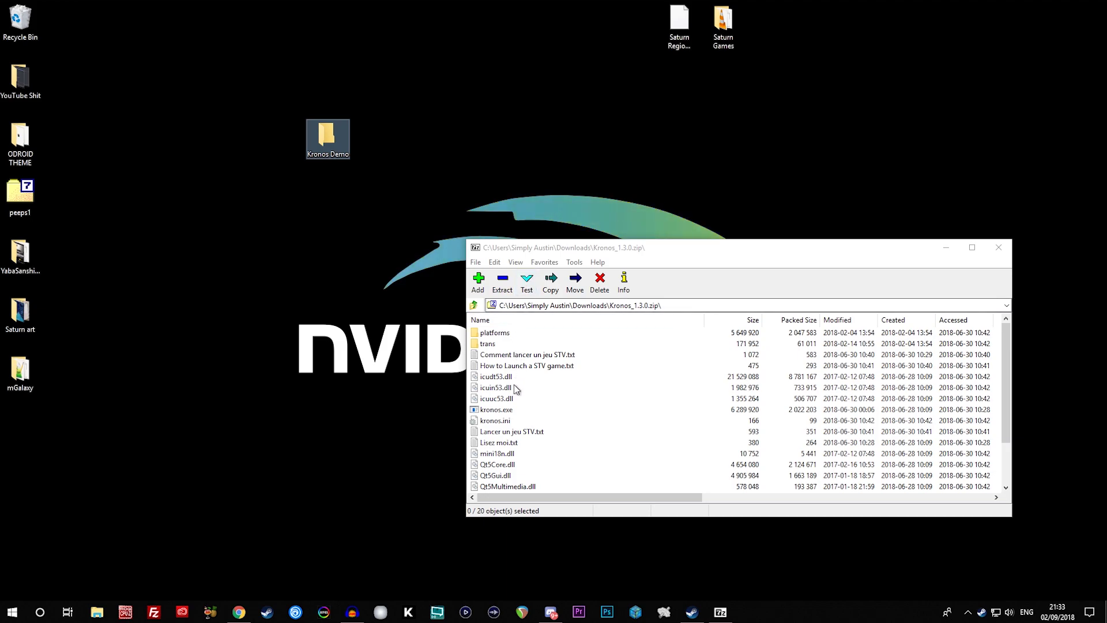
Extract all files from the Kronos archive into the Kronos Demo folder and close the archive
left_click(495, 410)
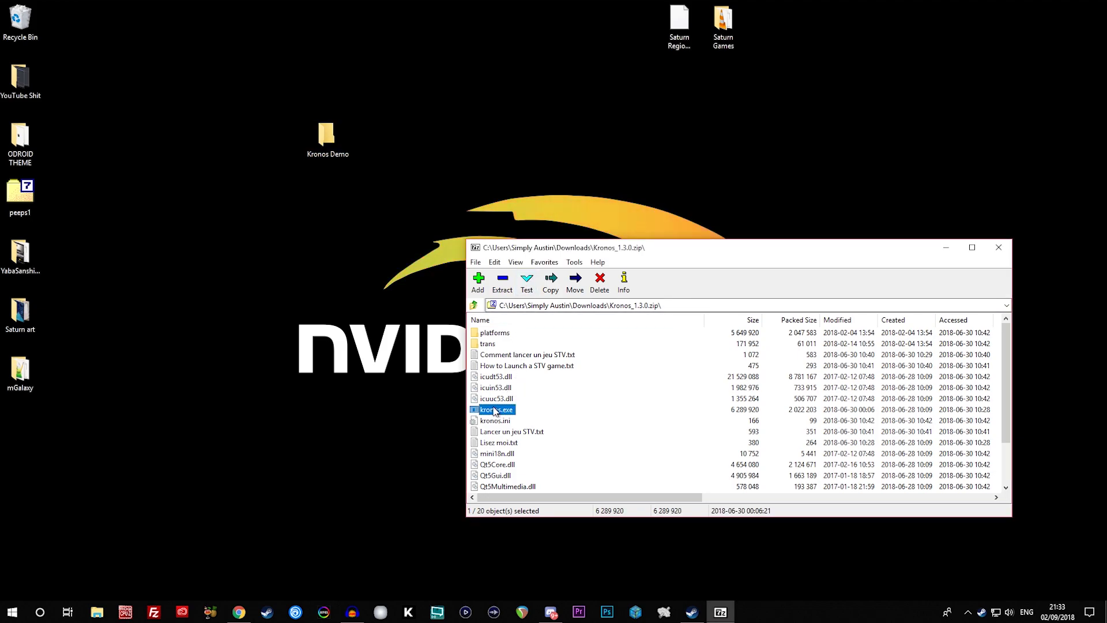
key("ctrl+a")
left_click_drag(495, 410, 323, 135)
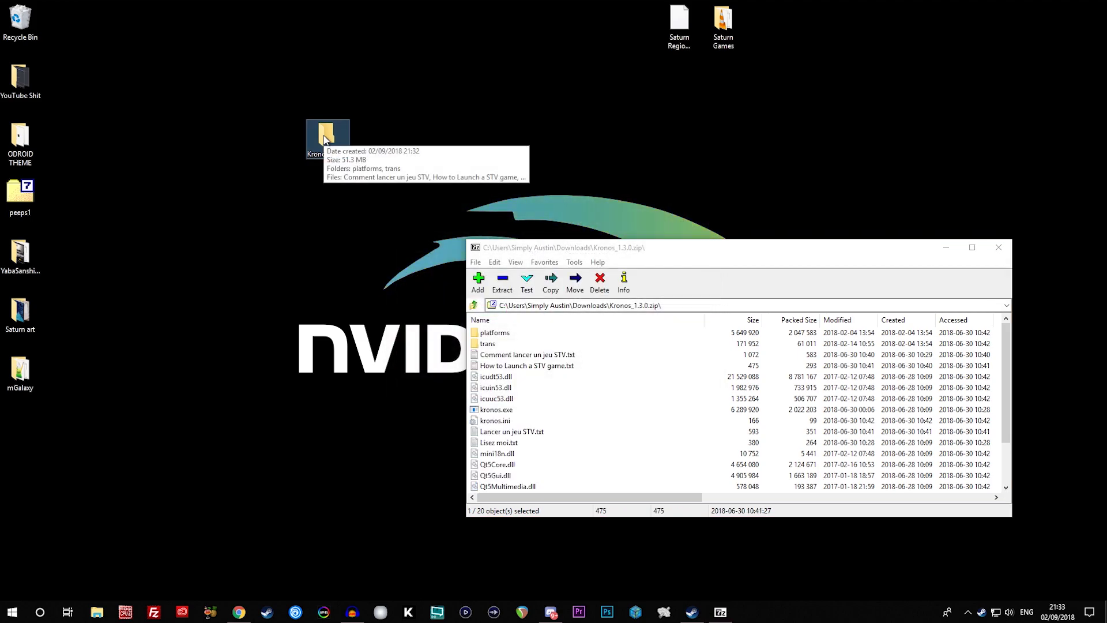
left_click(999, 246)
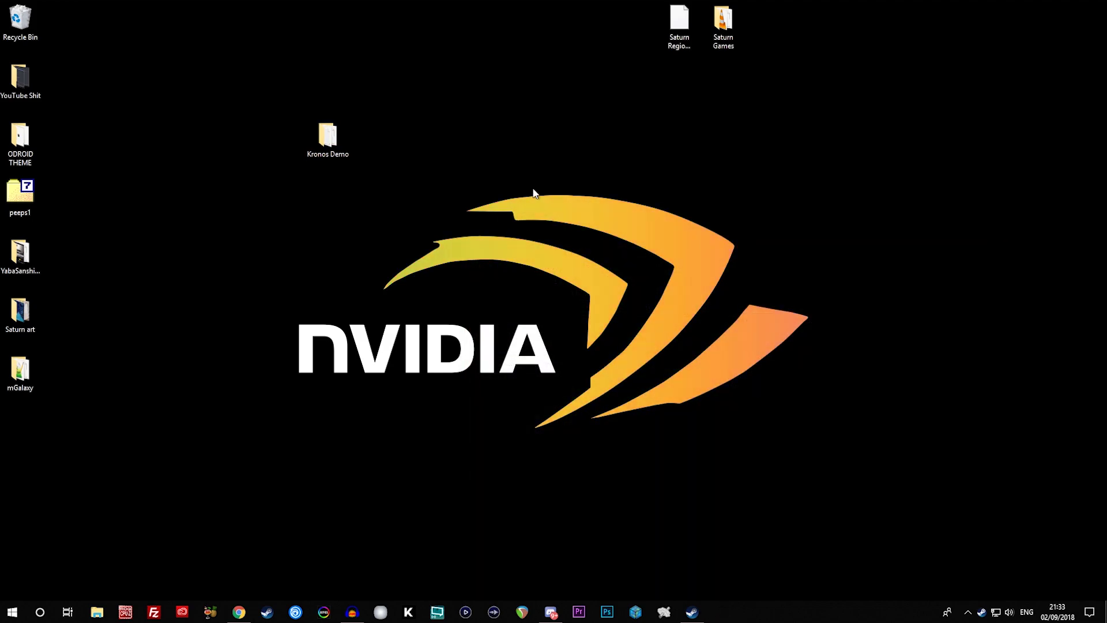
Launch the kronos application from the Kronos Demo folder and open its settings
double_click(328, 139)
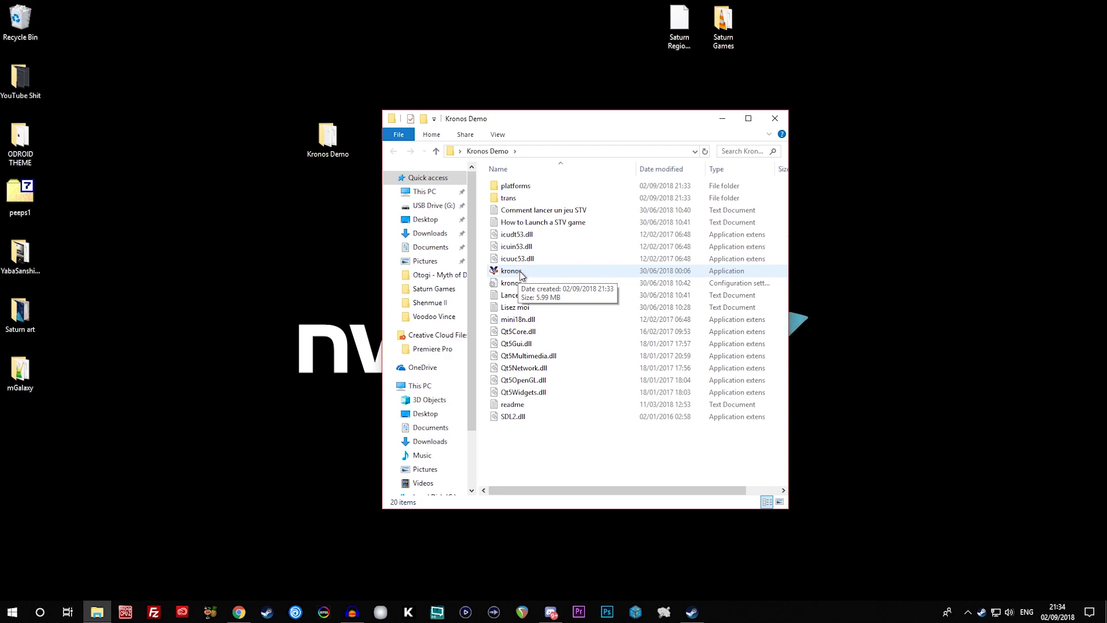
double_click(522, 271)
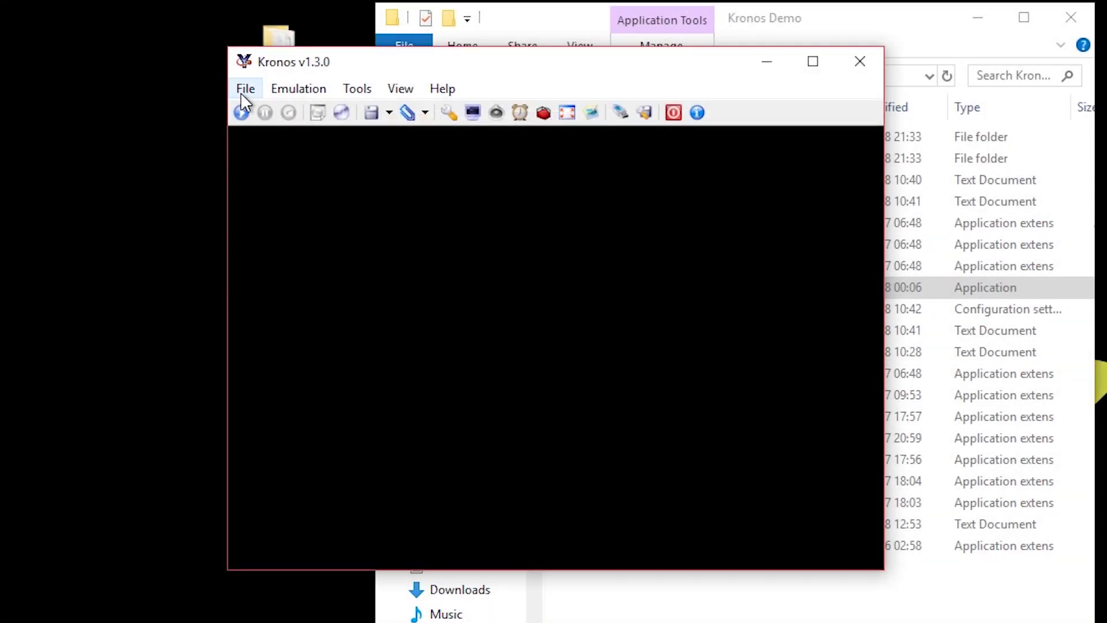
left_click(243, 89)
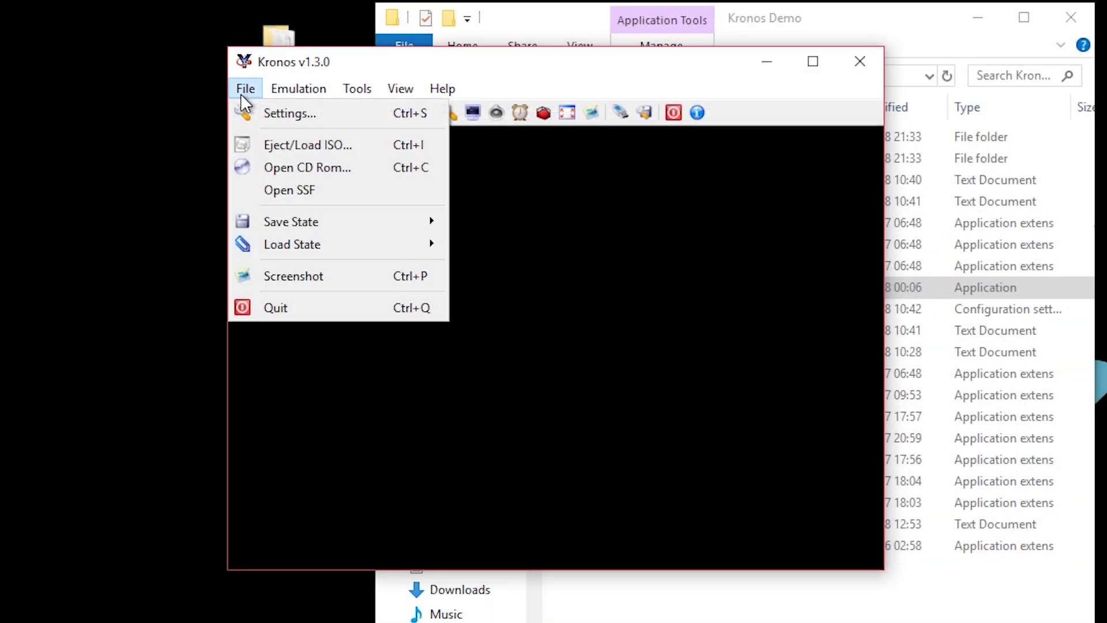
left_click(296, 114)
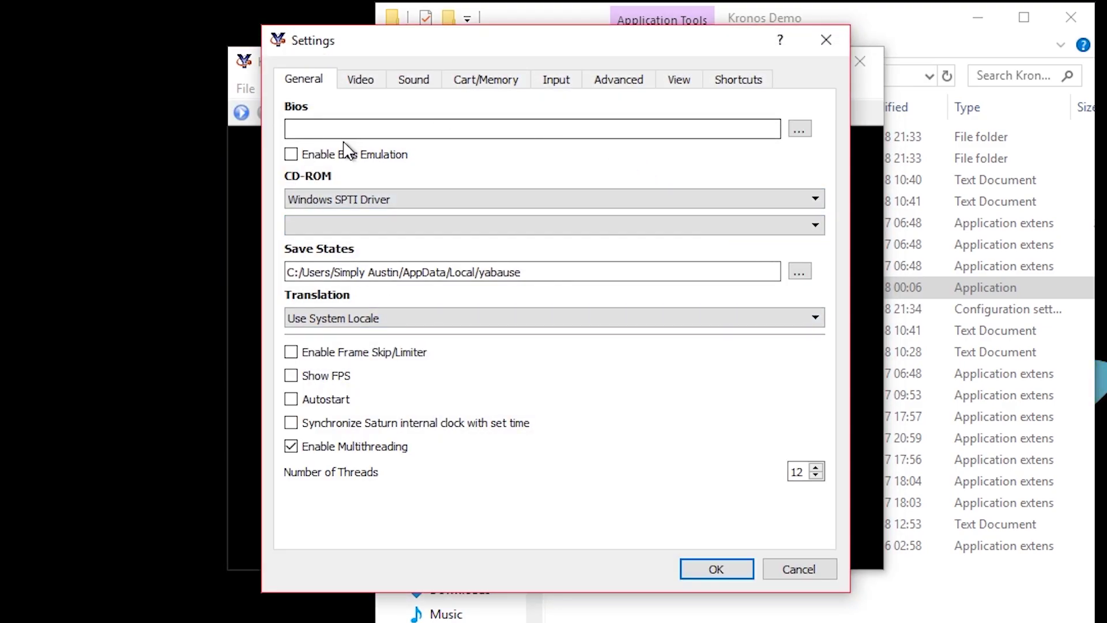
Enable Bios Emulation without choosing a BIOS file, and try the Autostart and Saturn internal clock synchronization options
left_click(804, 133)
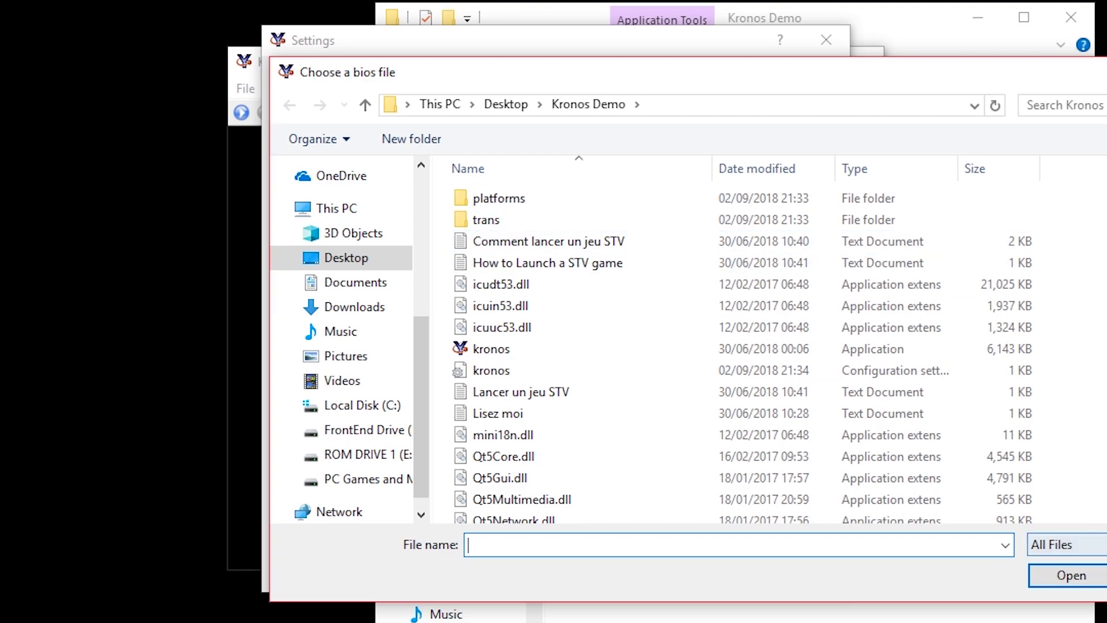
key("Escape")
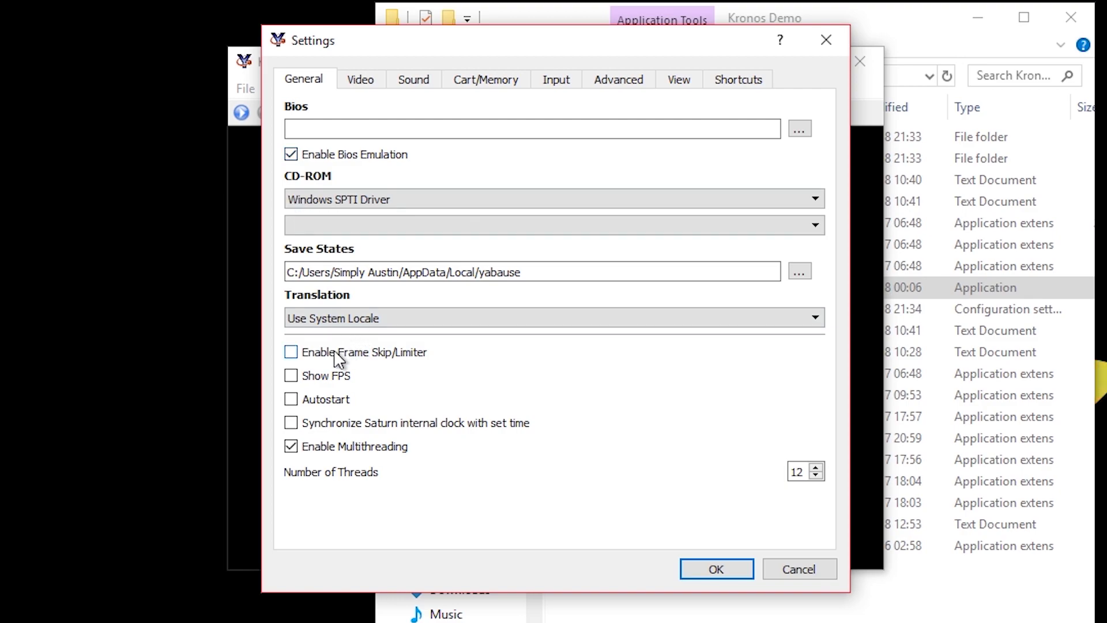
left_click(291, 423)
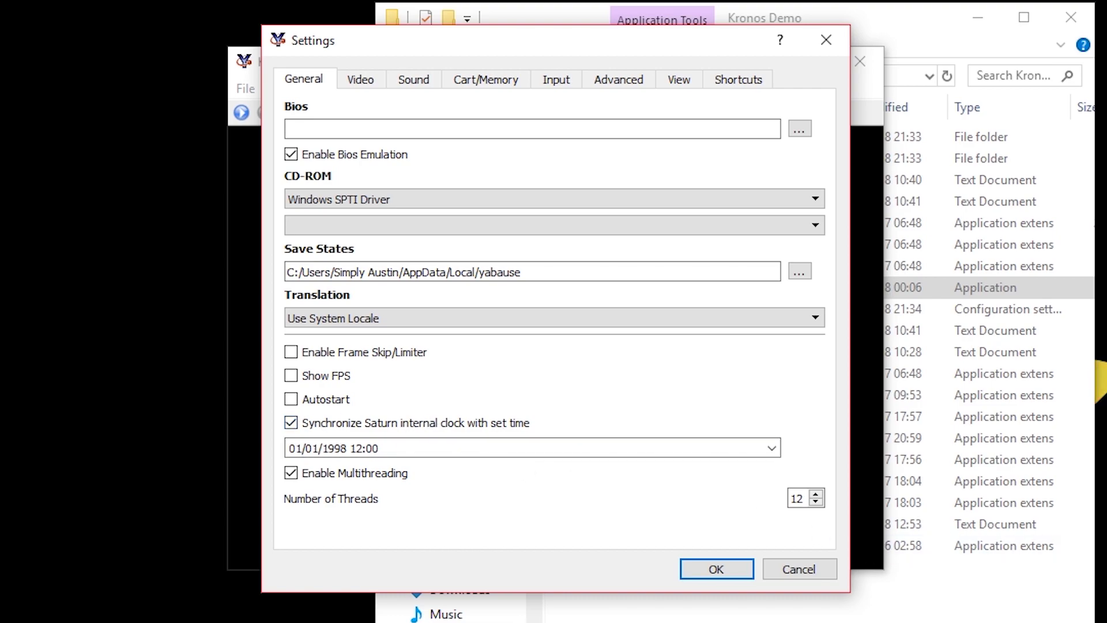
left_click(292, 401)
left_click(290, 423)
Review the video and sound settings, and set the cartridge to 32 Mbit Dram
left_click(360, 83)
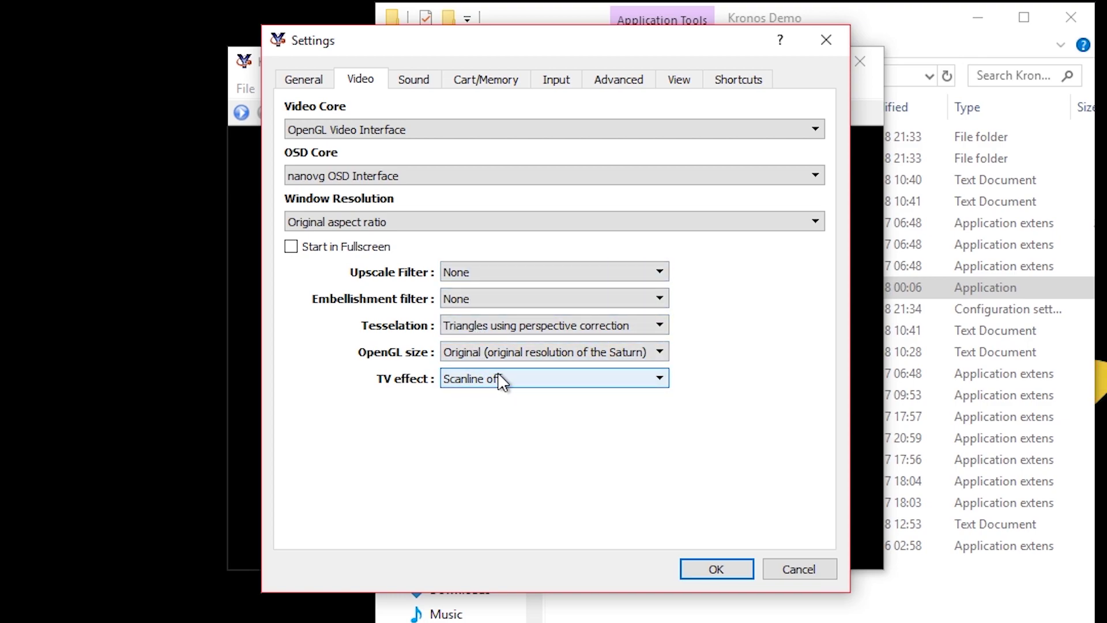
left_click(420, 79)
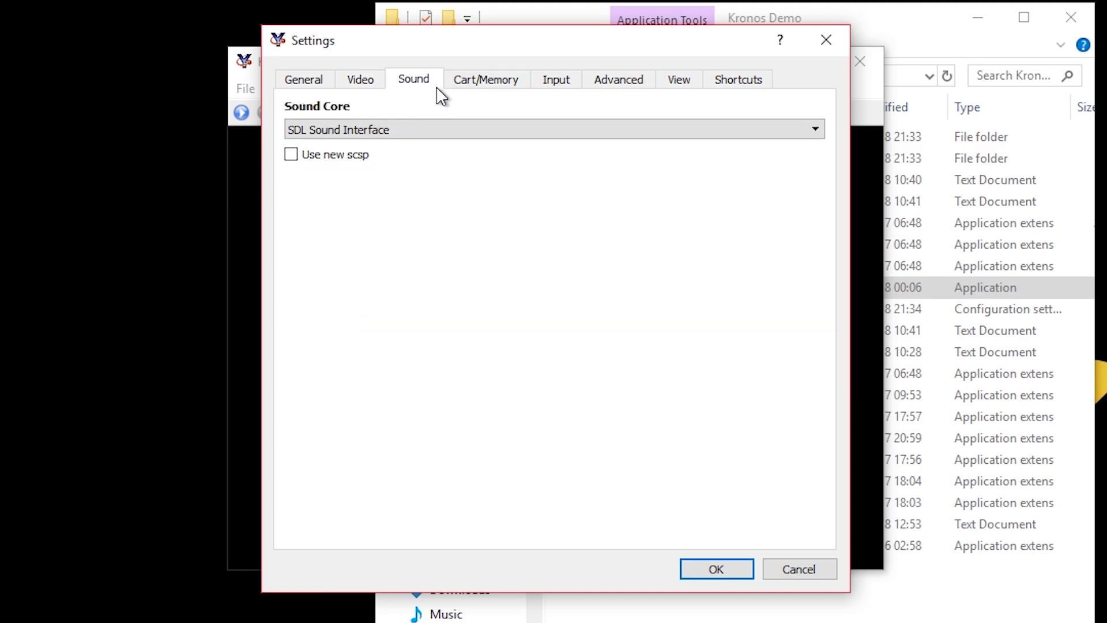
left_click(491, 80)
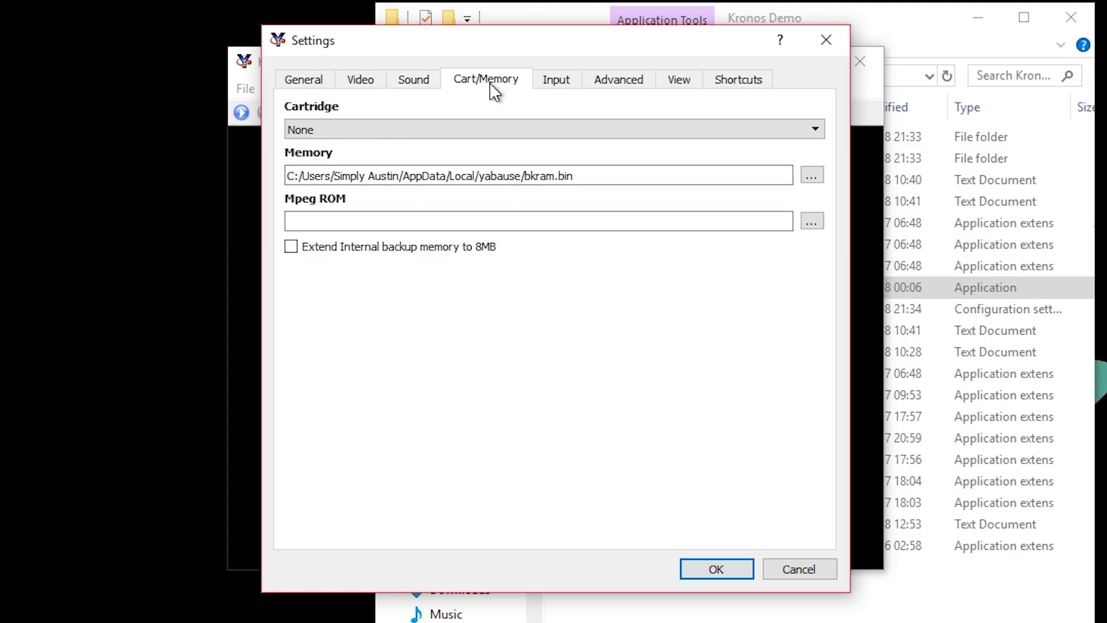
left_click(337, 132)
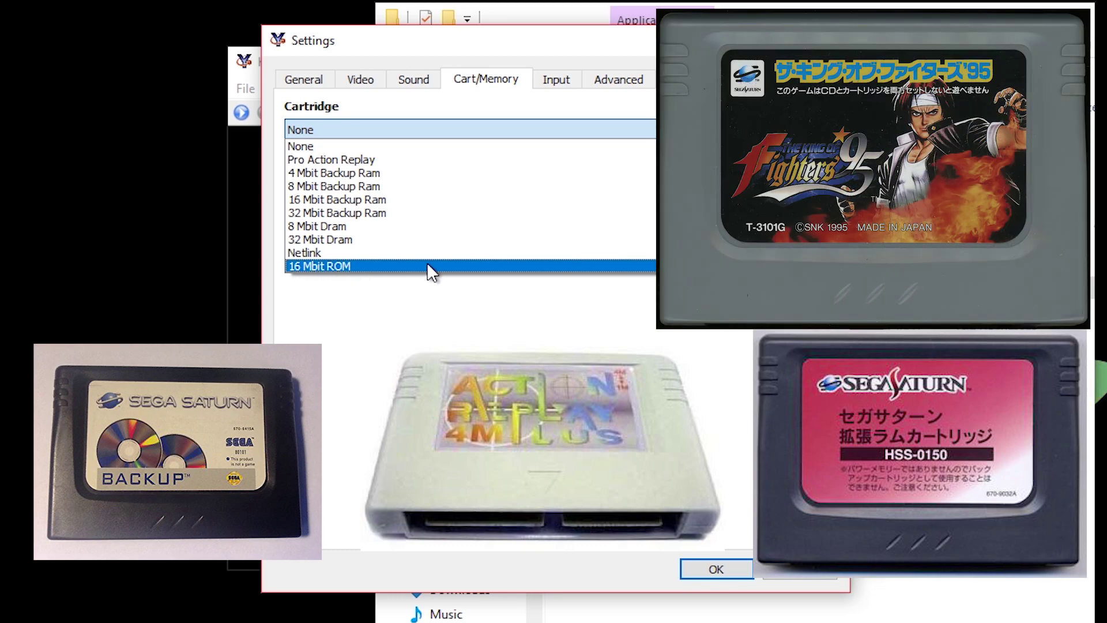
left_click(352, 241)
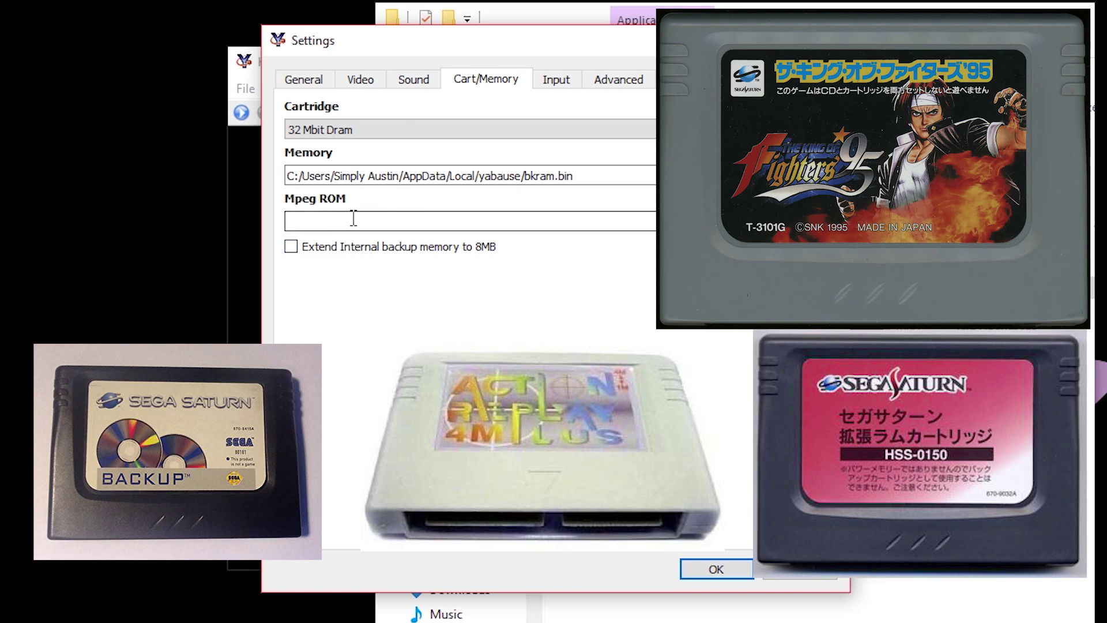
Assign a Pad to the first slot of Port 1 and map its directions to the keyboard's arrow keys
left_click(553, 82)
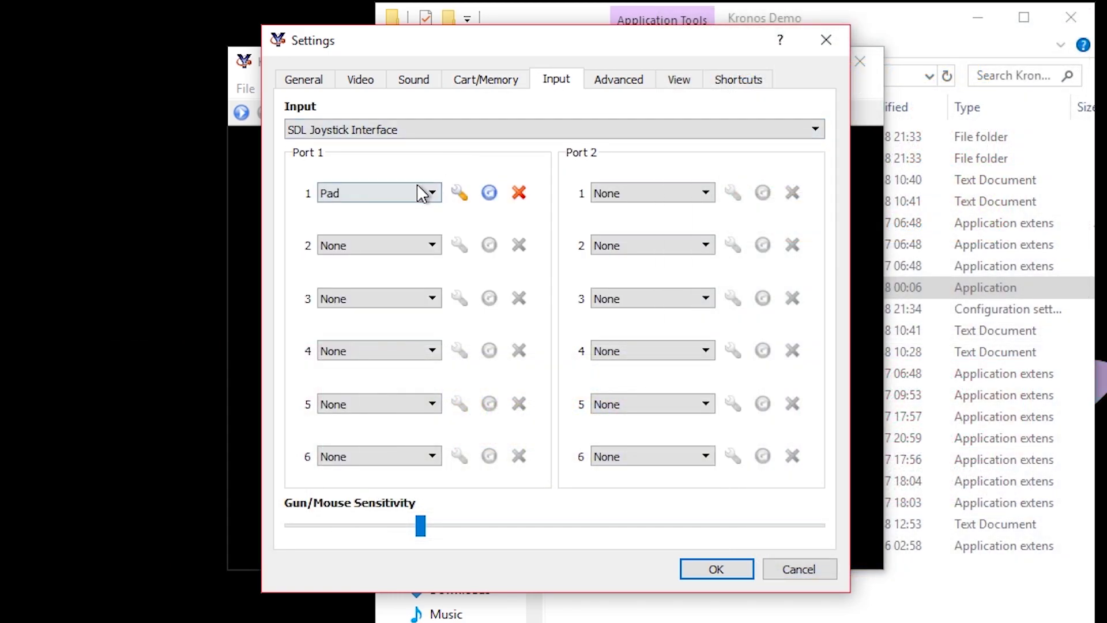
left_click(377, 196)
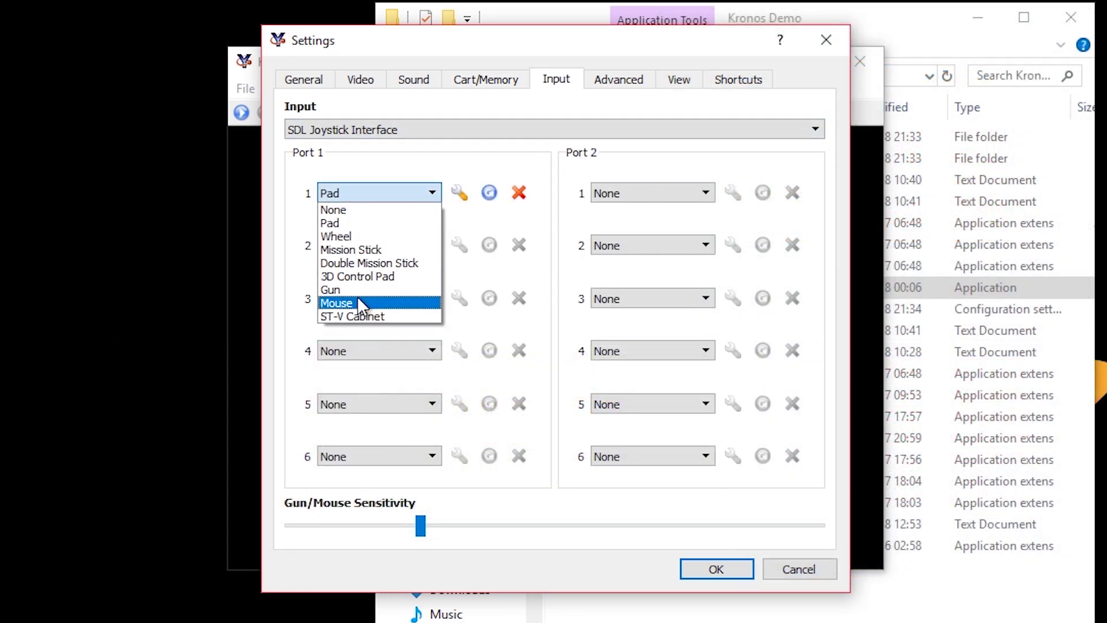
left_click(359, 224)
left_click(460, 194)
left_click(411, 263)
key("Up")
left_click(409, 329)
key("Down")
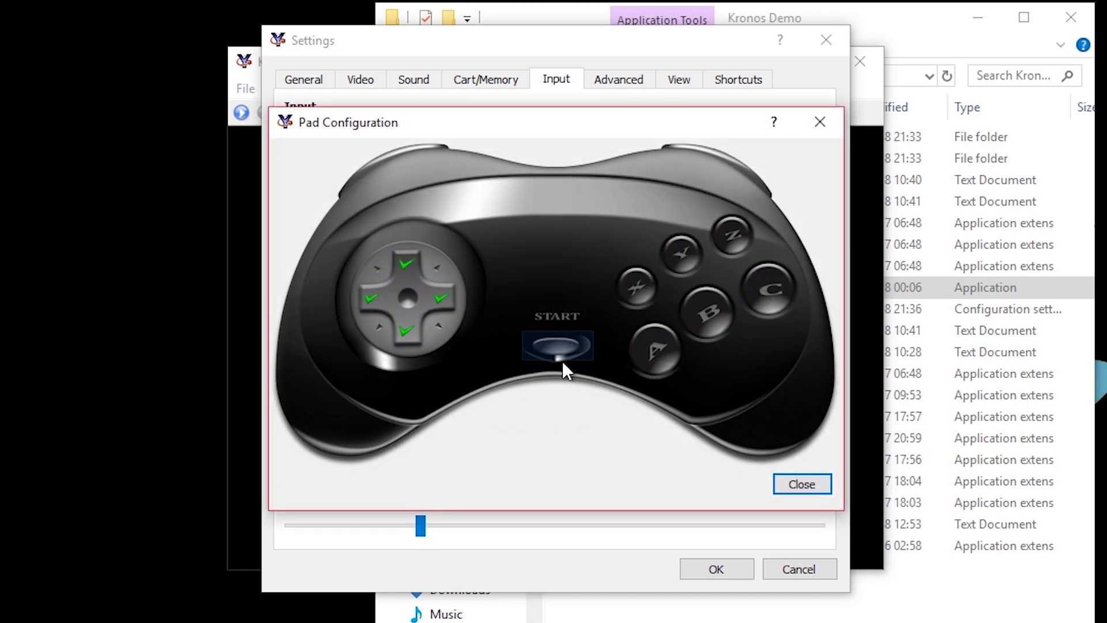
Map the pad's Start to Return, face buttons A, B, C, X, Y, Z to Z, X, C, A, S, D, and shoulder buttons to Q and E
key("Return")
key("z")
key("x")
key("c")
key("a")
key("s")
key("d")
key("q")
key("e")
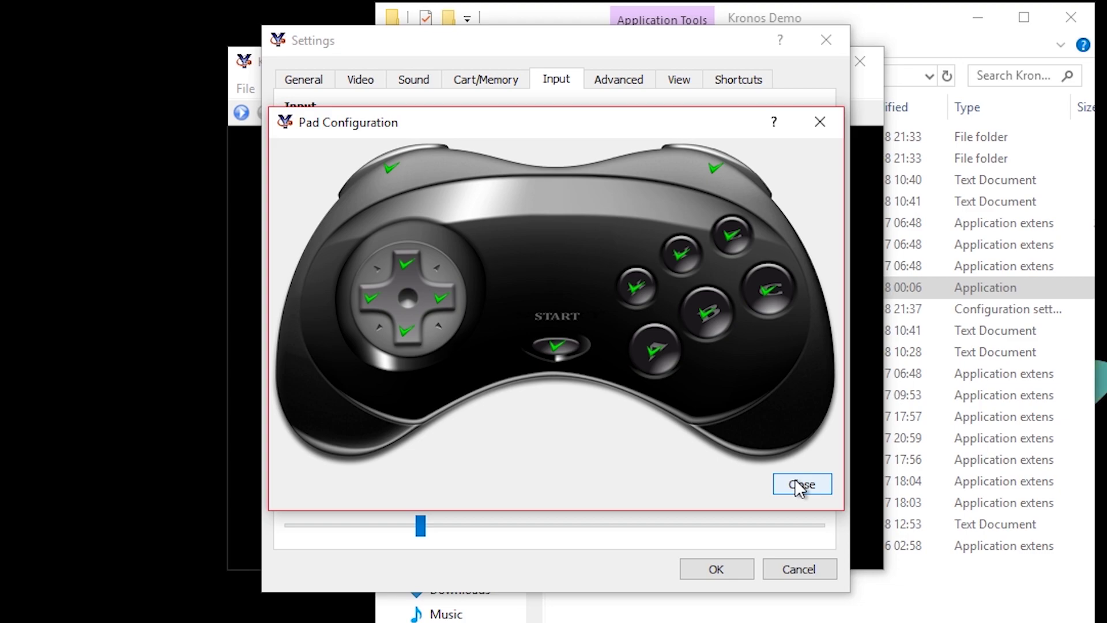
left_click(795, 480)
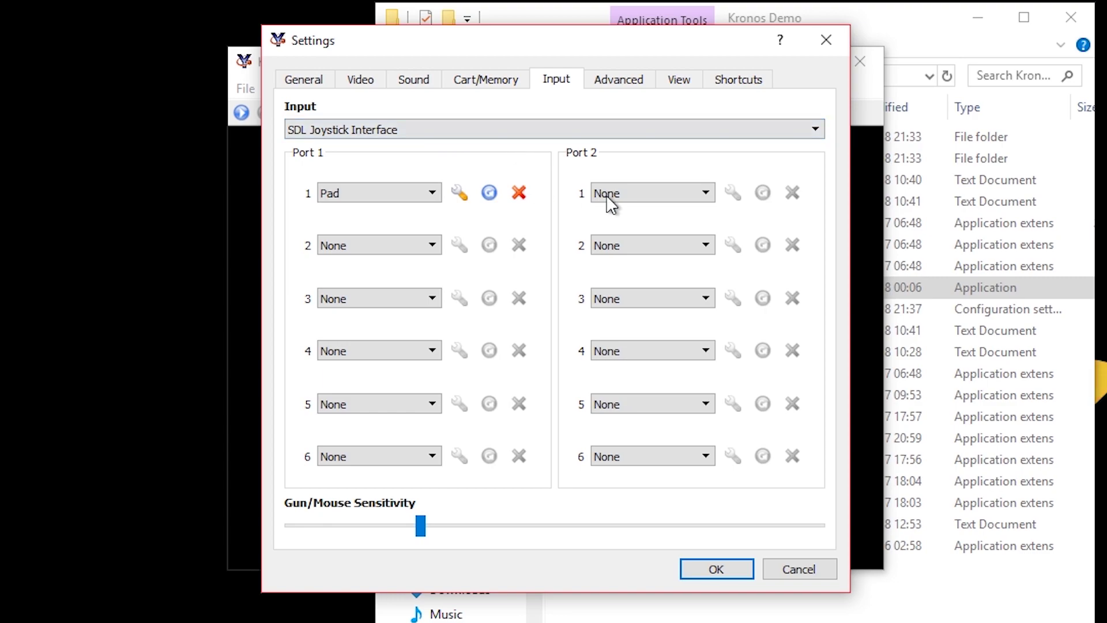
Review the advanced, view and shortcut settings with the region kept on Auto-detect, and save the settings
left_click(614, 86)
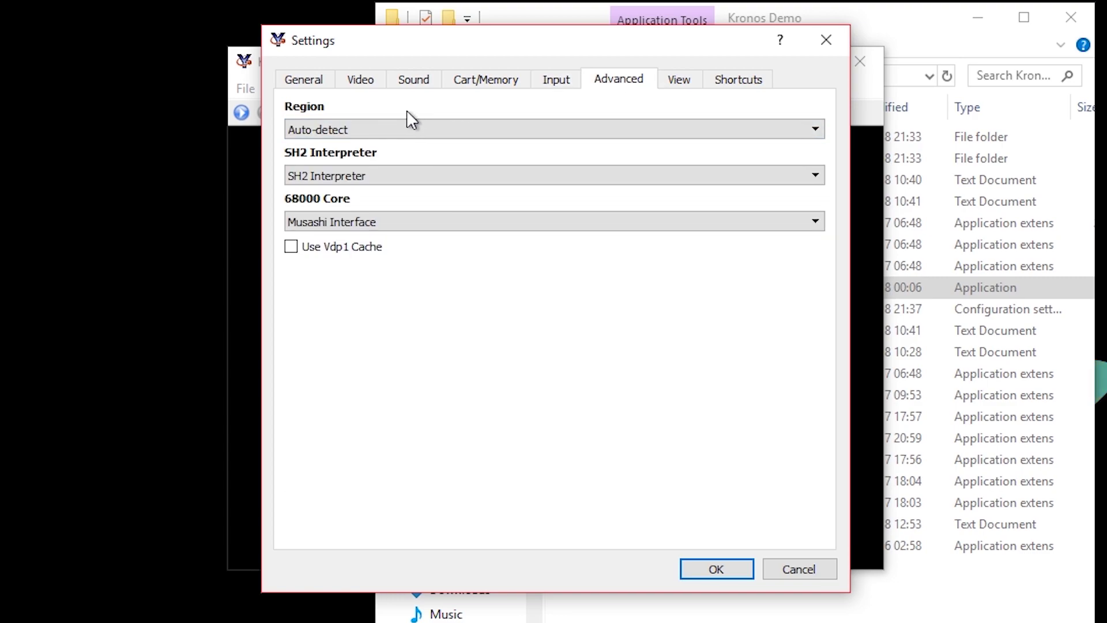
left_click(326, 131)
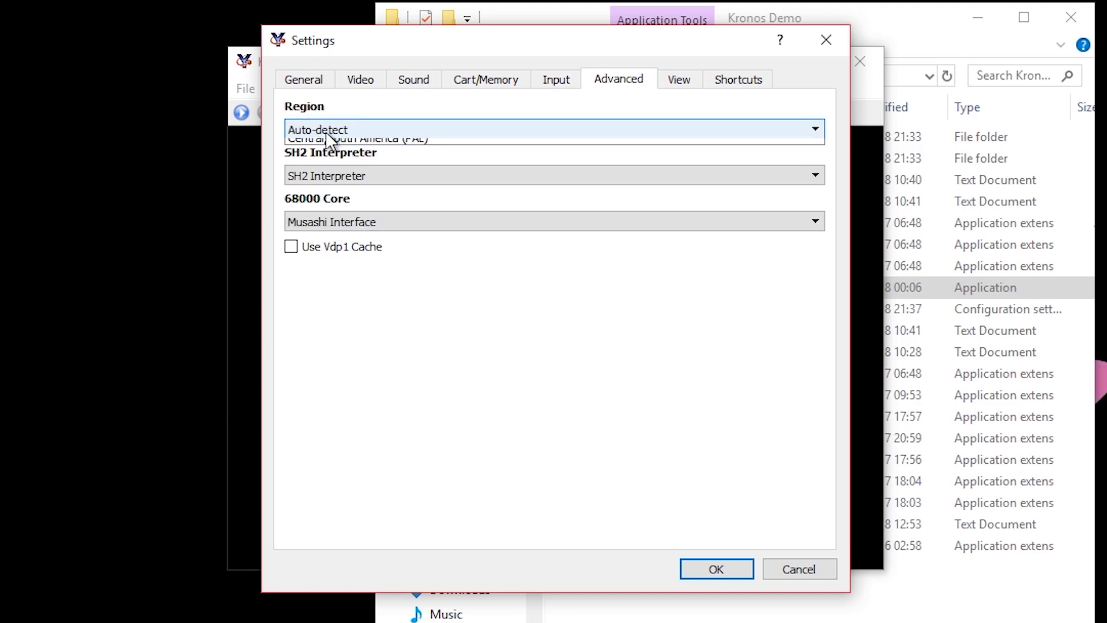
left_click(341, 130)
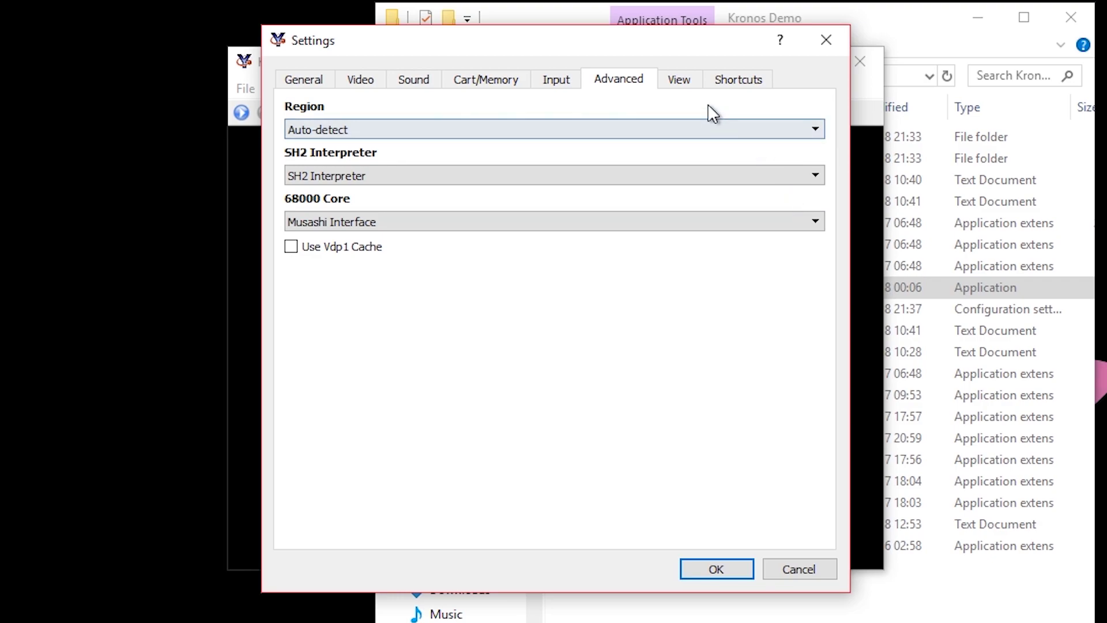
left_click(683, 85)
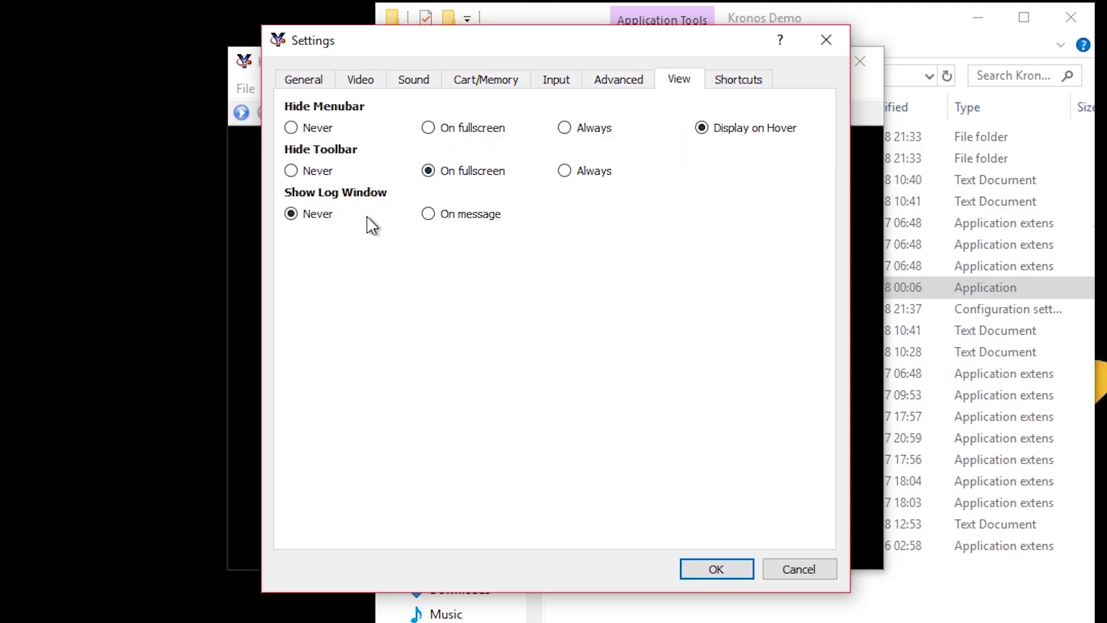
left_click(737, 81)
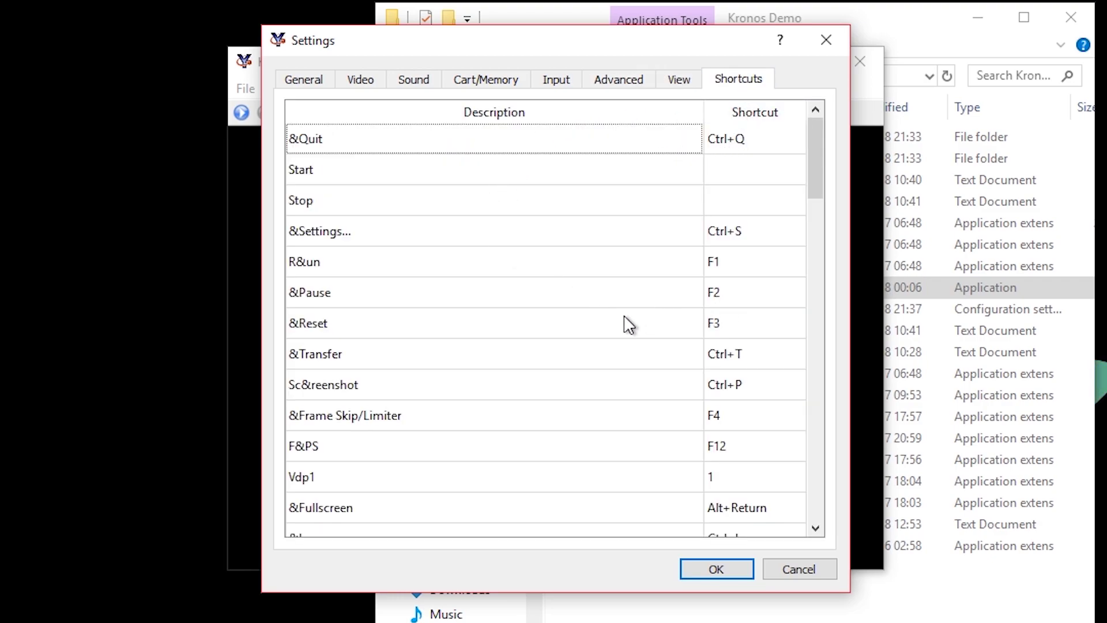
scroll(620, 326, "down", 13)
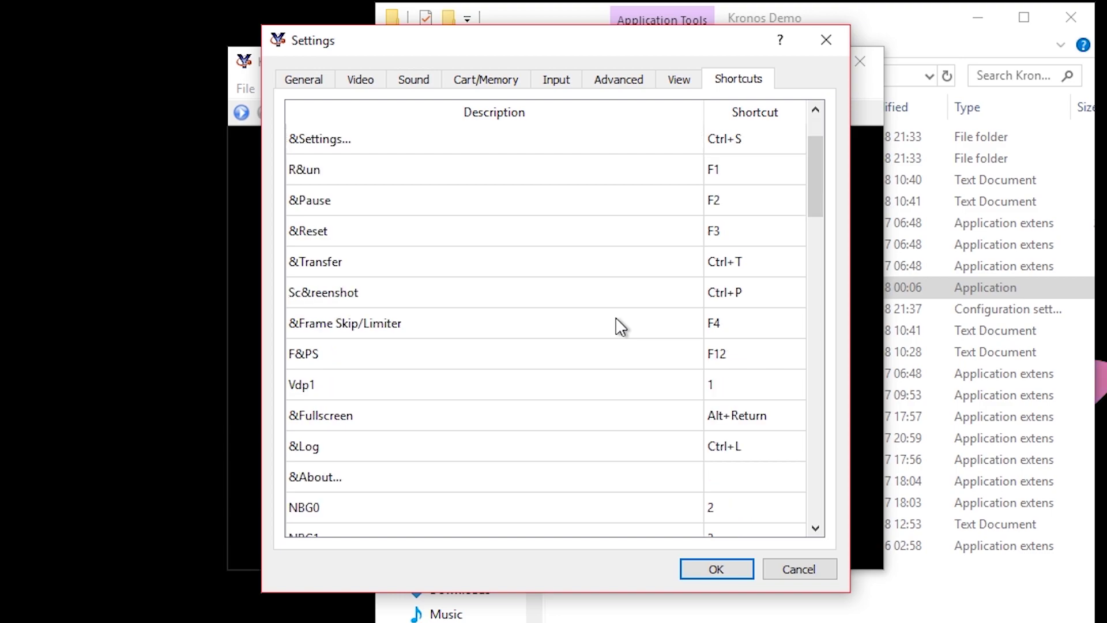
scroll(600, 326, "down", 4)
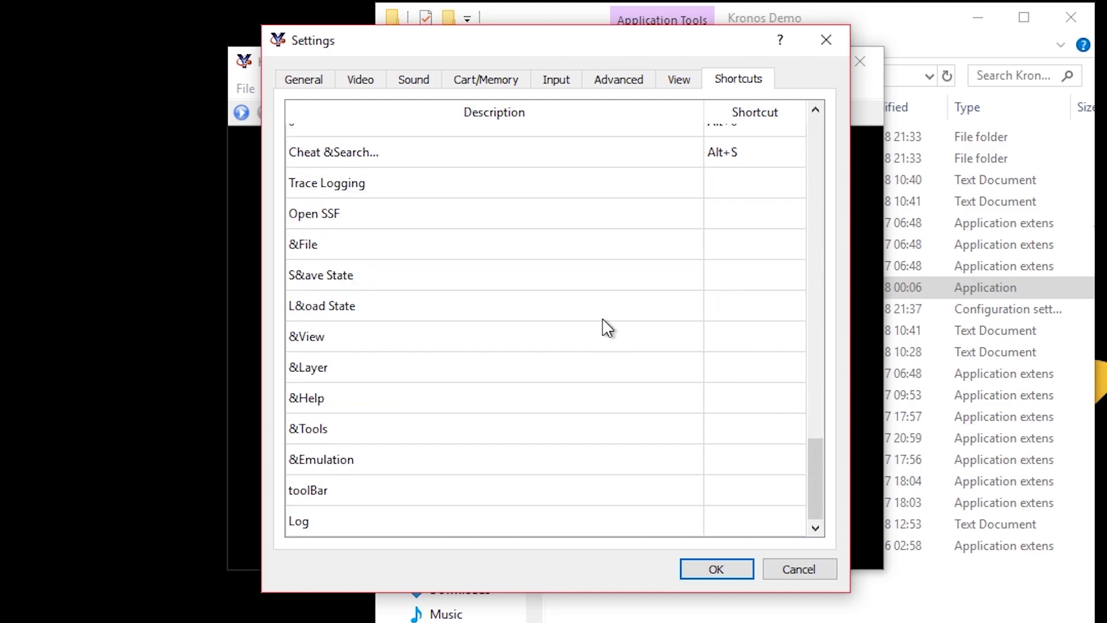
scroll(597, 331, "up", 15)
scroll(594, 342, "up", 1)
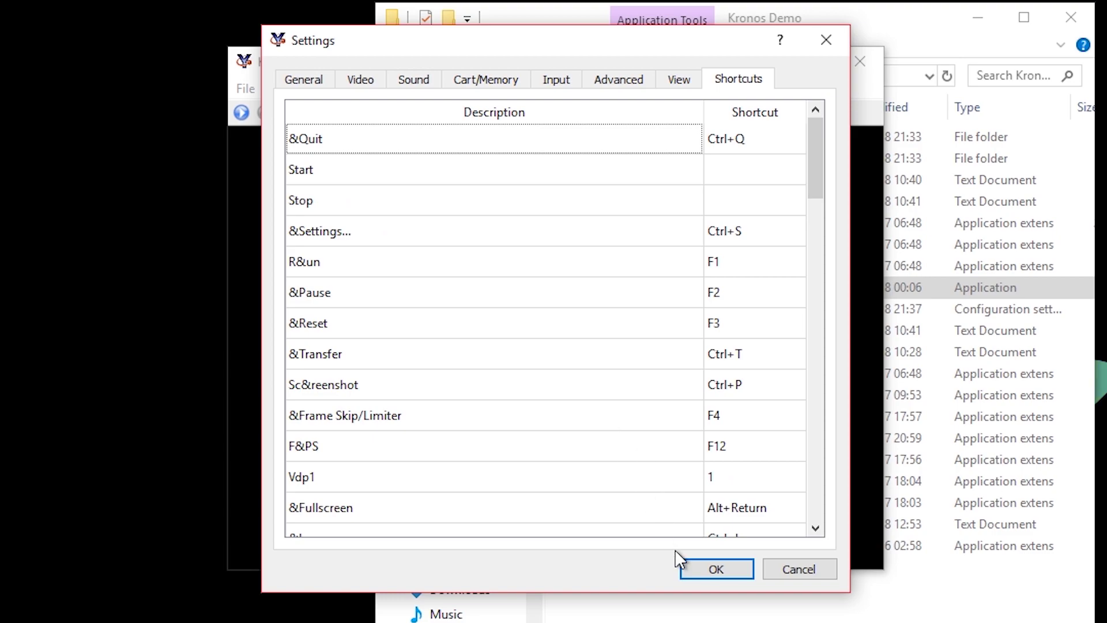
left_click(717, 567)
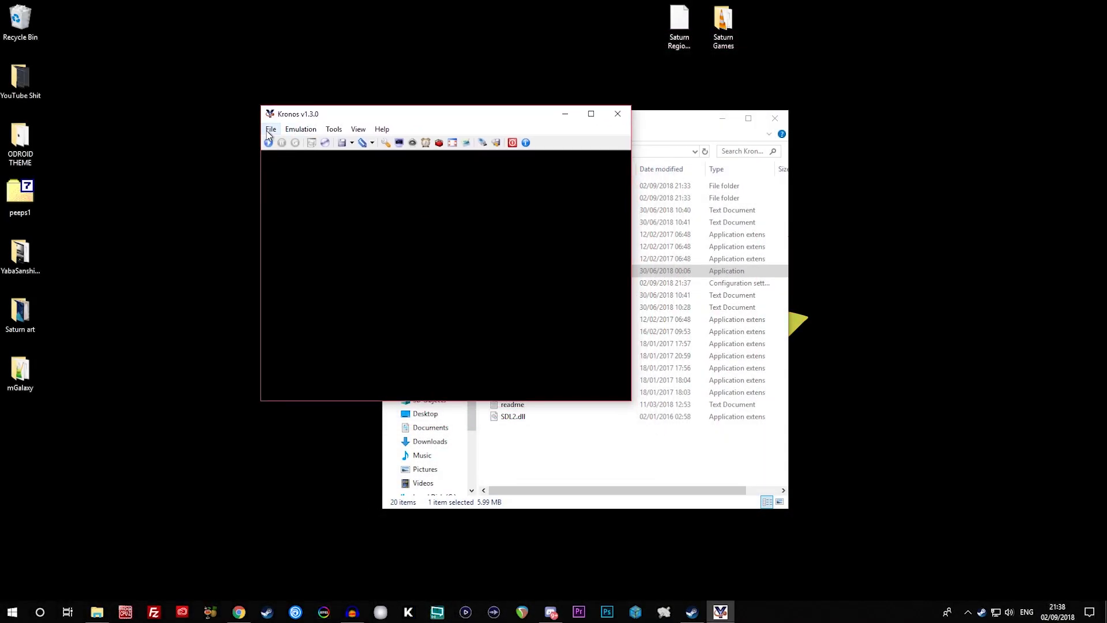
Open the Saturn Games folder from the desktop and place its window beside the emulator
left_click(270, 129)
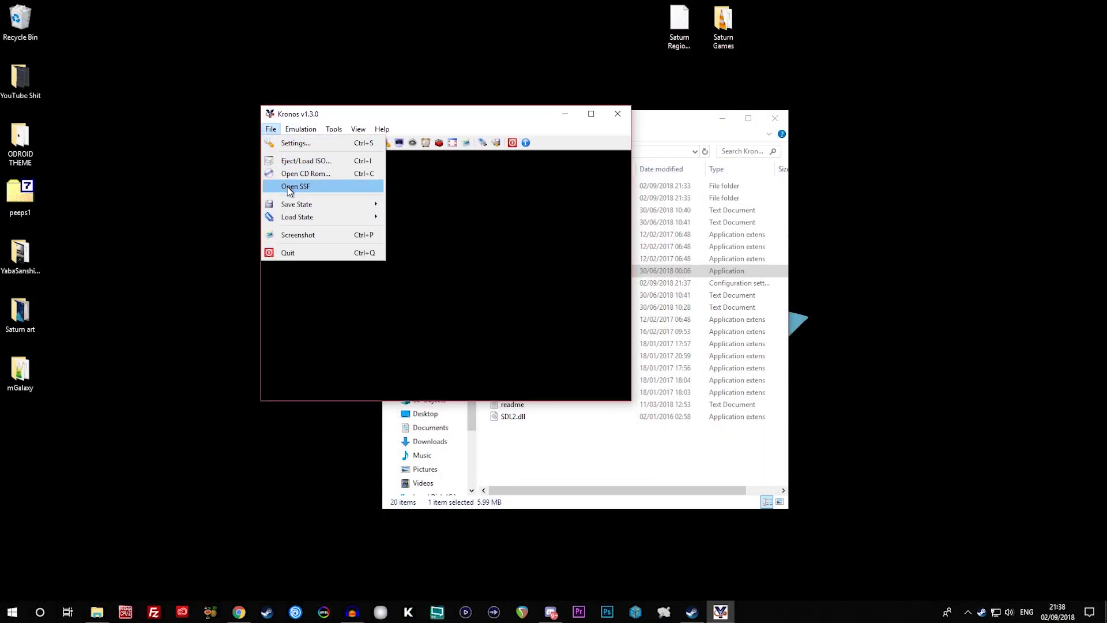
double_click(725, 29)
left_click_drag(534, 136, 786, 73)
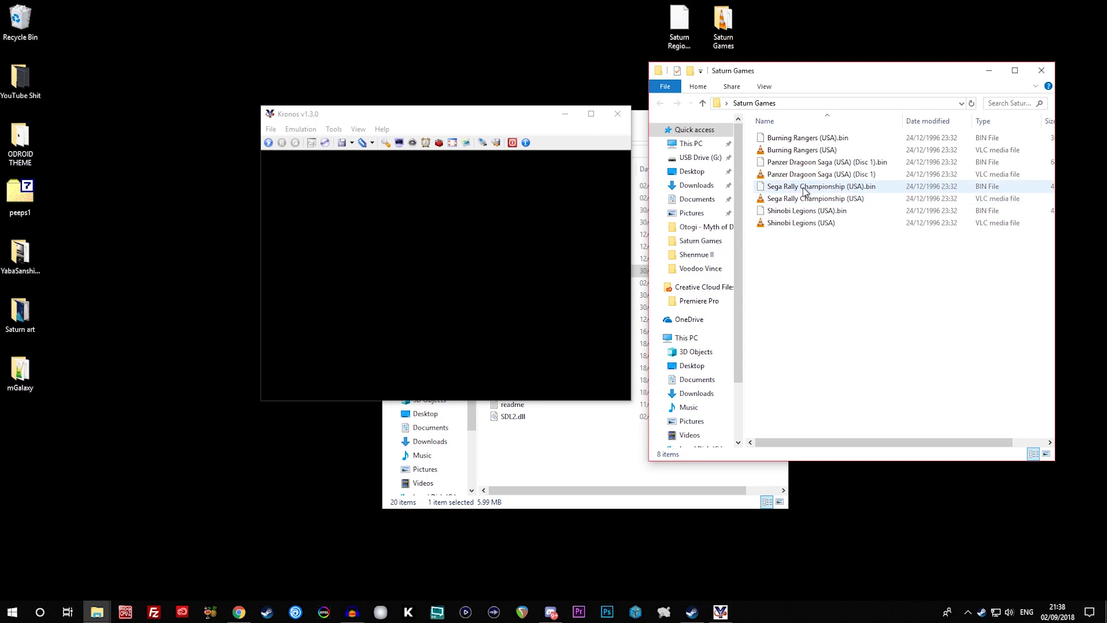
Load the Panzer Dragoon Saga (USA) (Disc 1) VLC media file from the desktop's Saturn Games folder and run the emulation
left_click(270, 129)
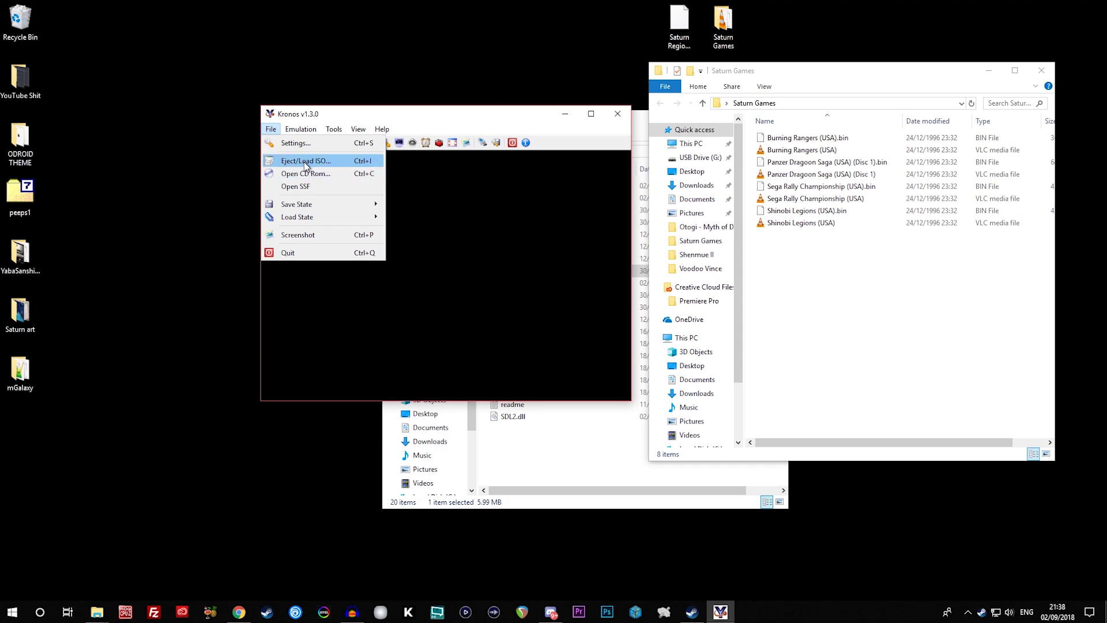
left_click(306, 162)
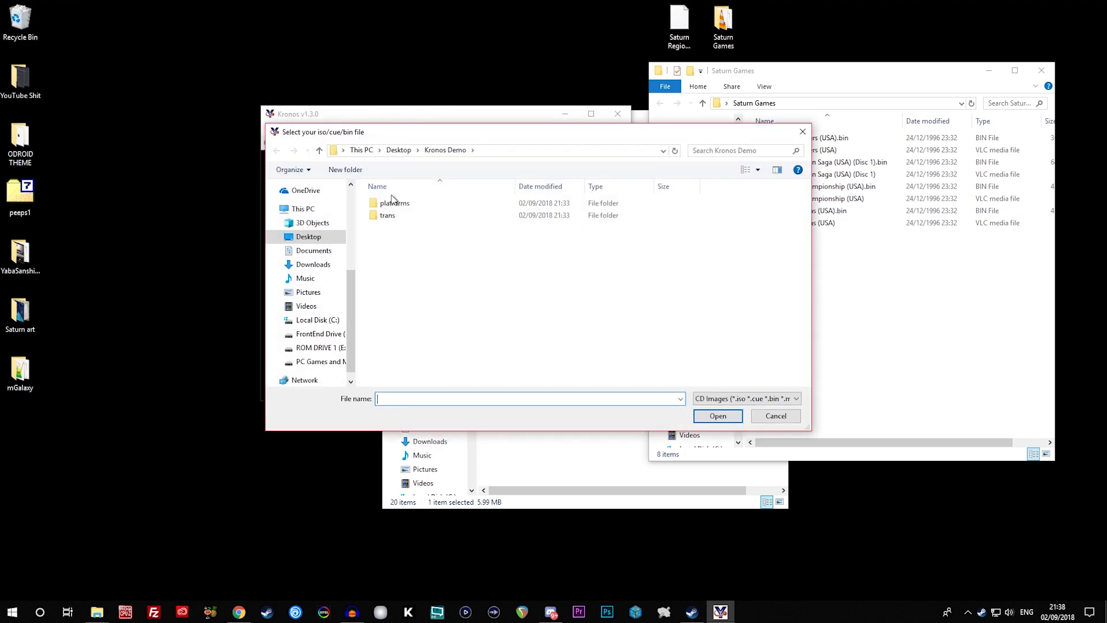
left_click(319, 239)
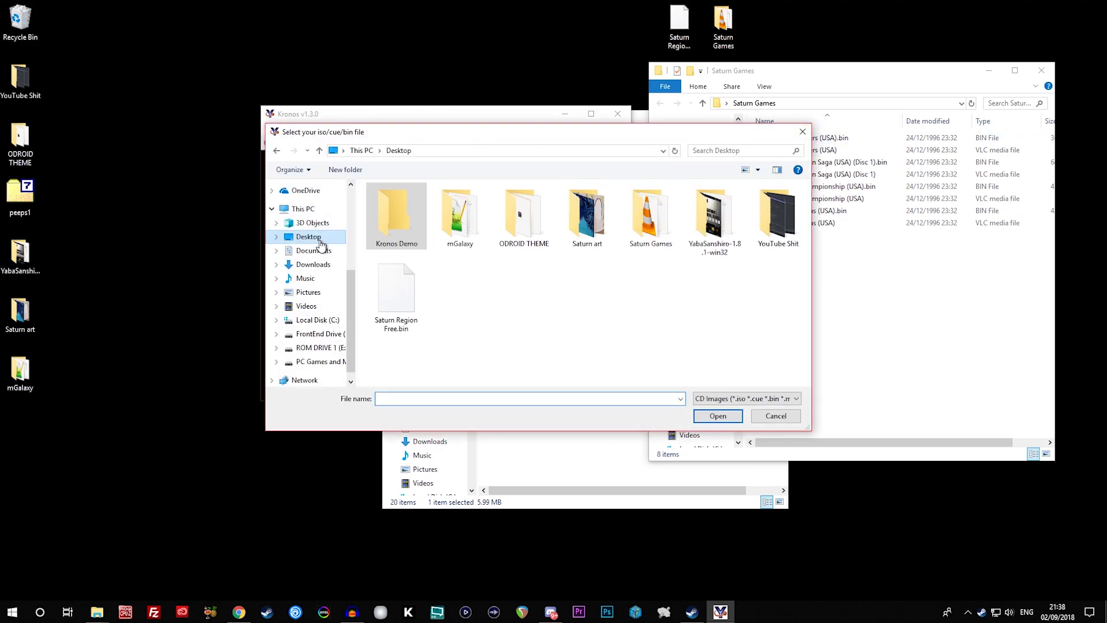
double_click(651, 228)
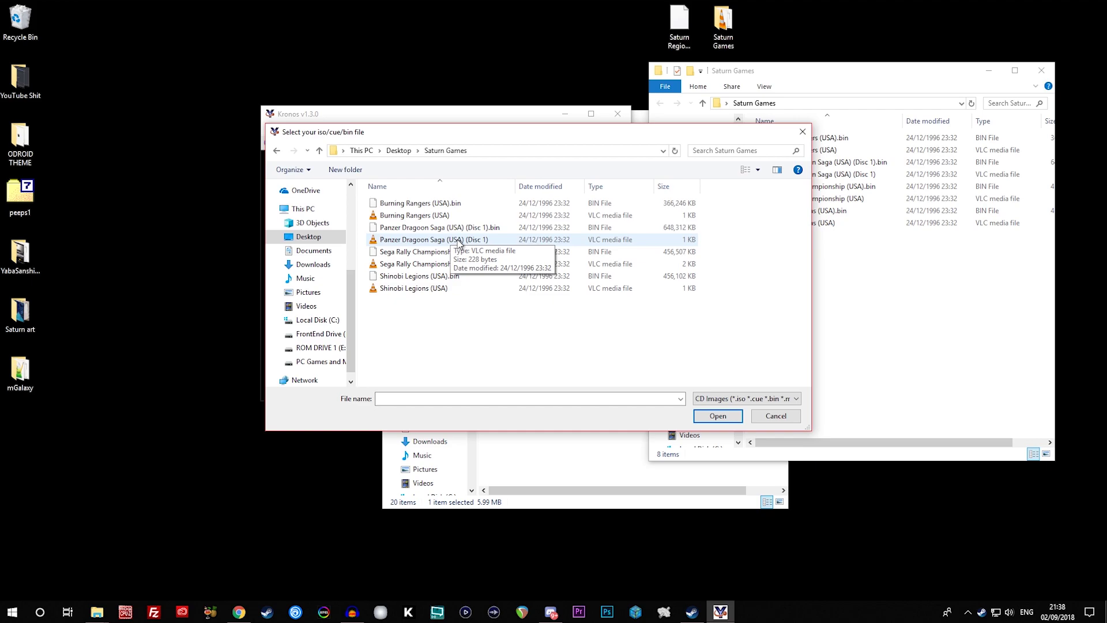
double_click(453, 241)
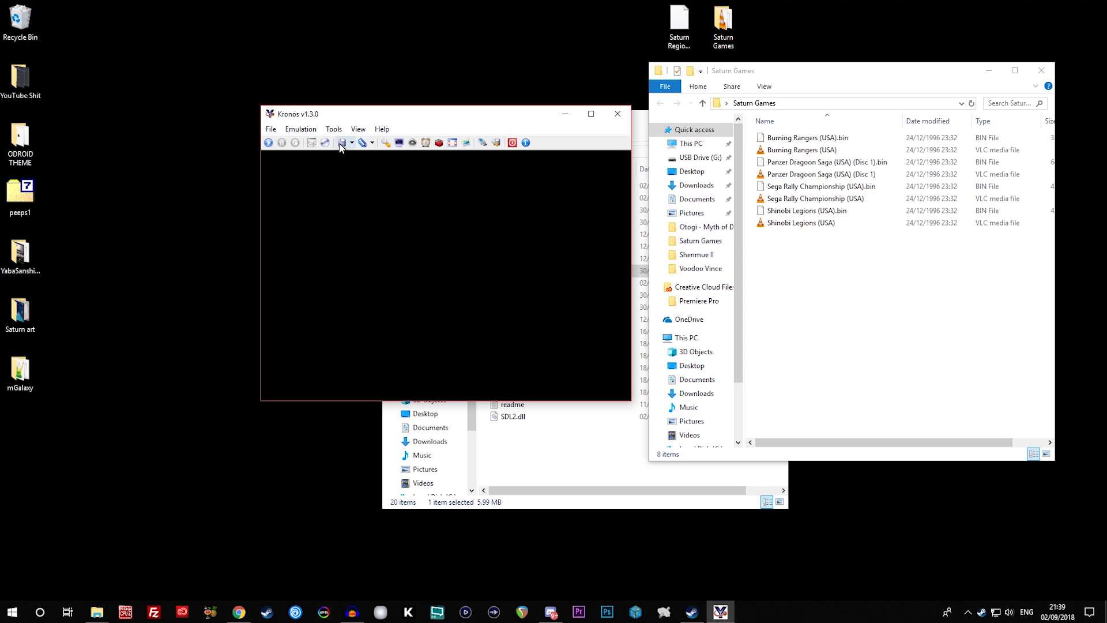
left_click(269, 143)
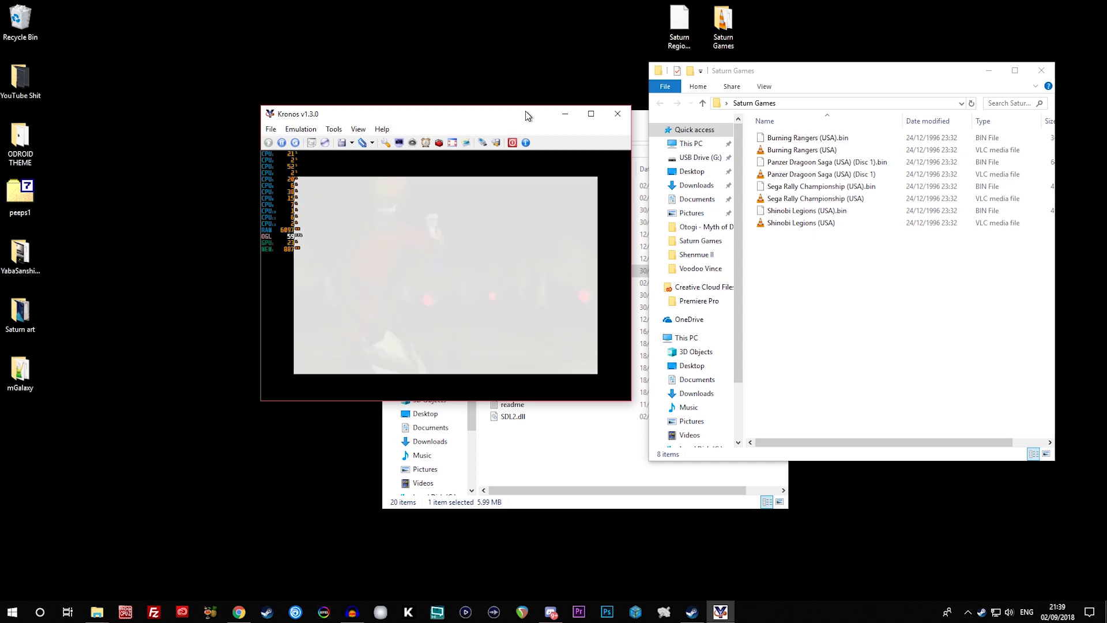
Enlarge and reposition the emulator window, and continue the saved Panzer Dragoon Saga game from internal RAM
left_click_drag(525, 112, 455, 55)
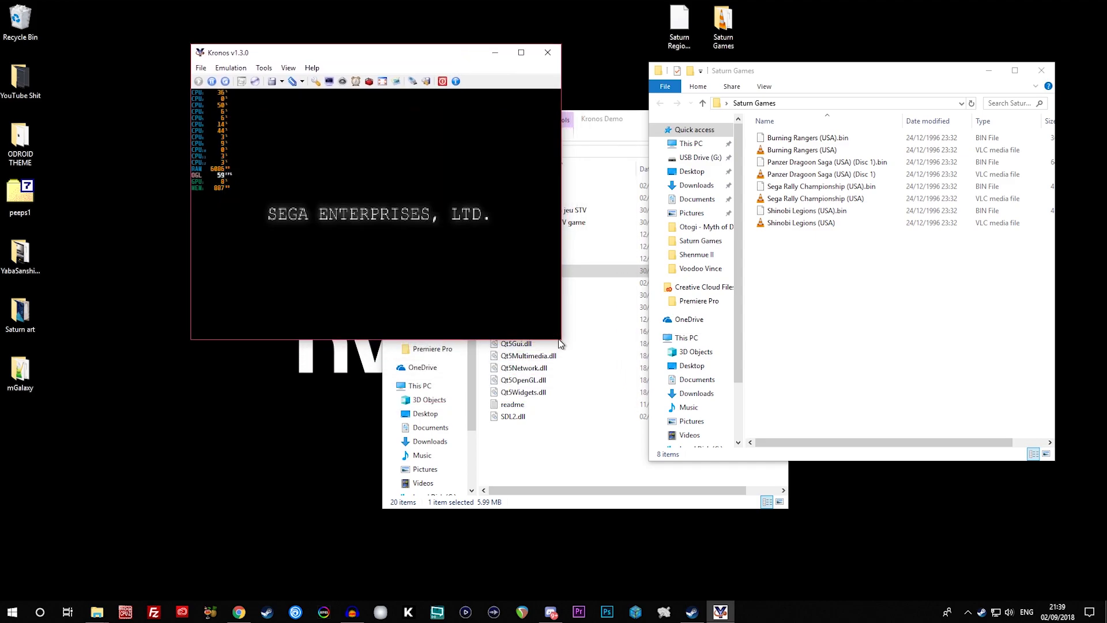
left_click_drag(562, 340, 1068, 582)
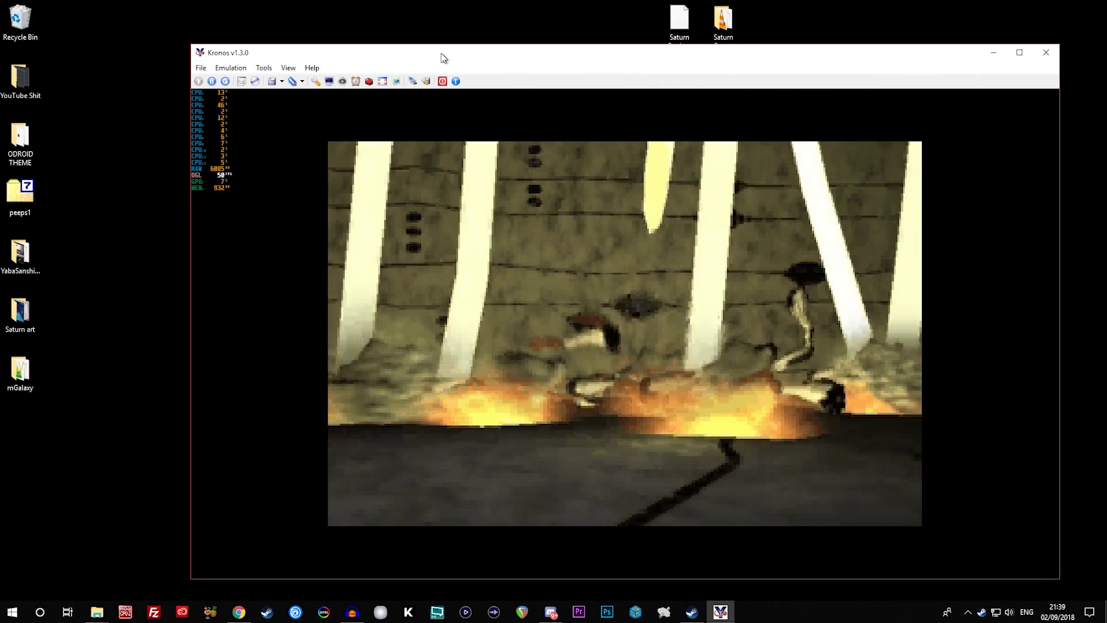
left_click_drag(510, 56, 428, 32)
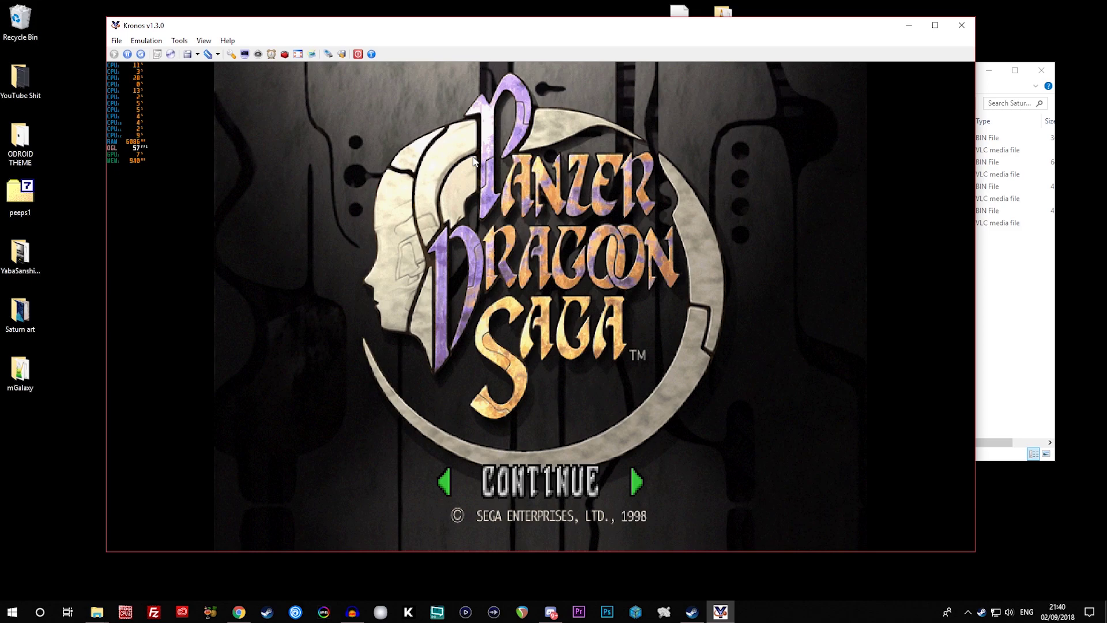
key("Return")
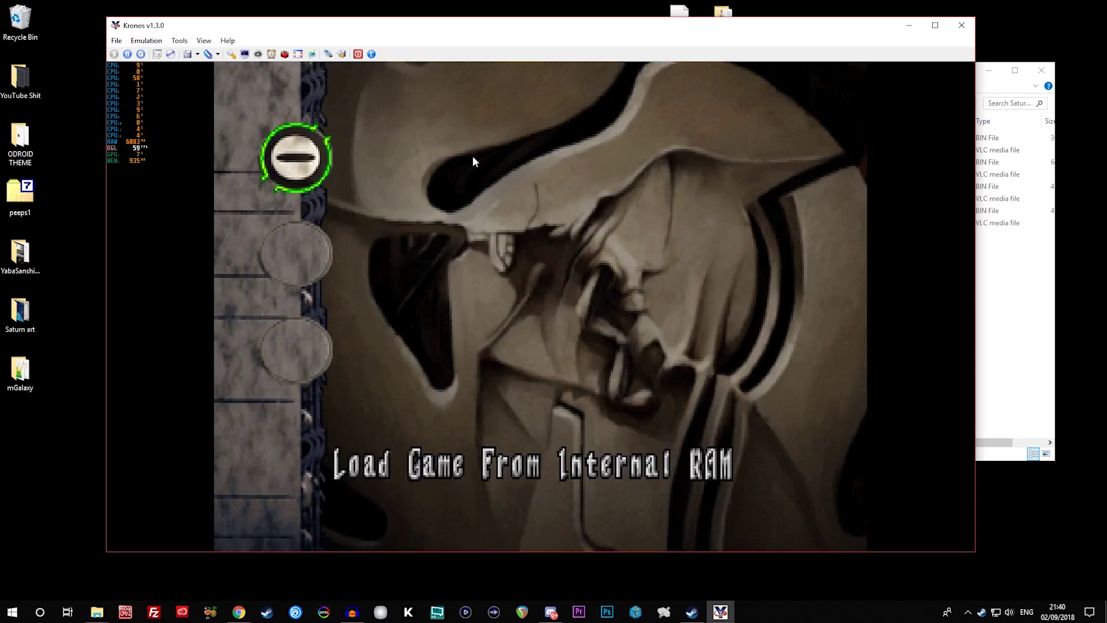
key("Return")
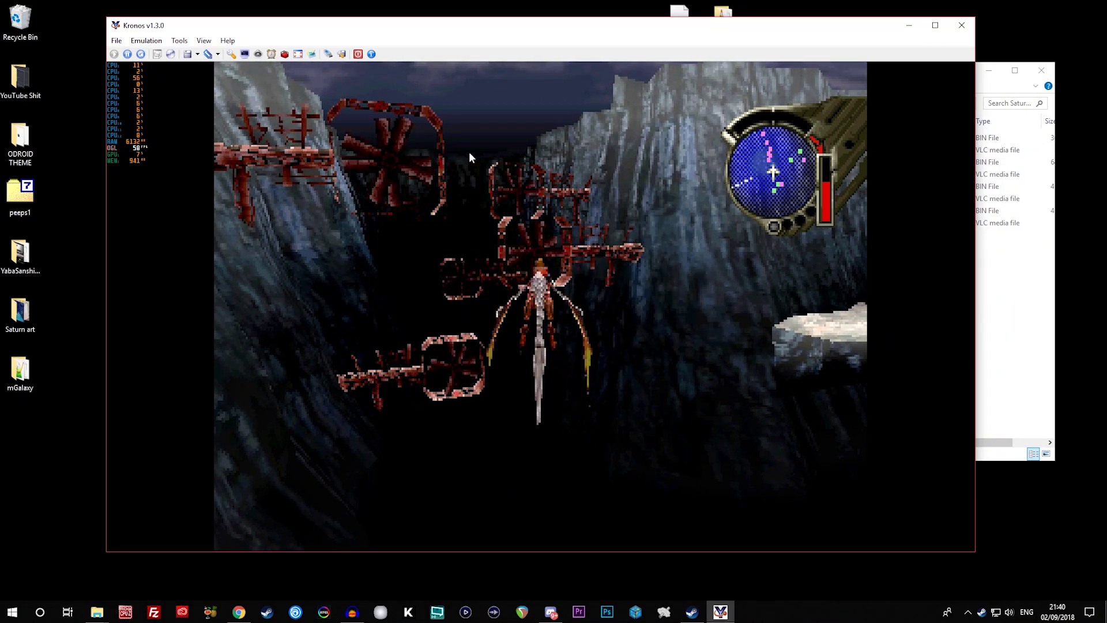
Set the OpenGL size to 2x in the video settings and keep tesselation on Triangles using perspective correction
left_click(142, 40)
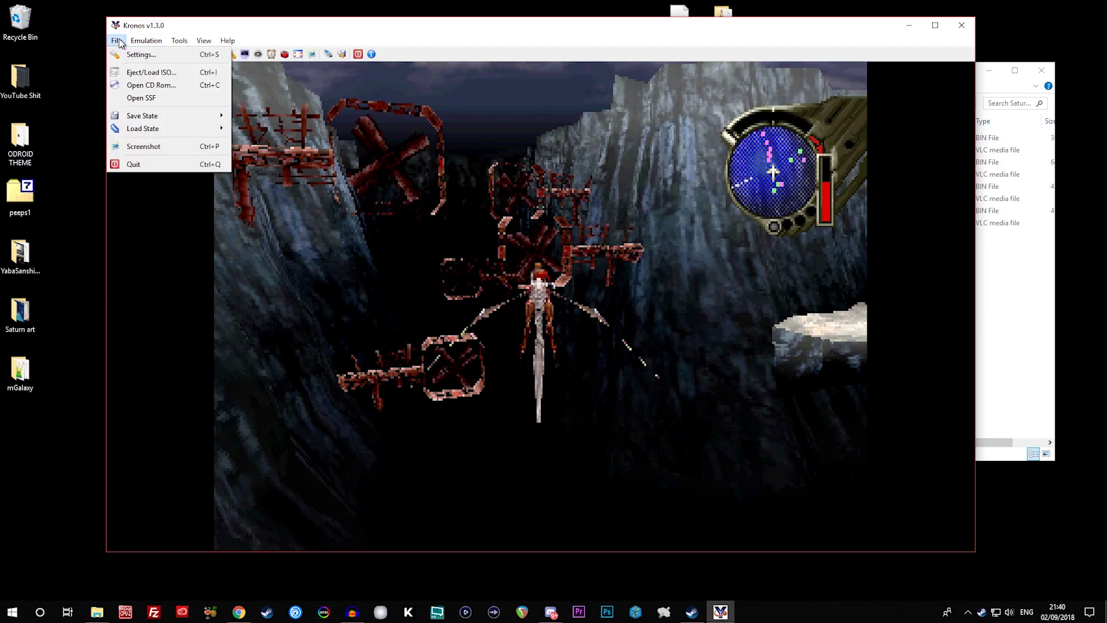
left_click(124, 54)
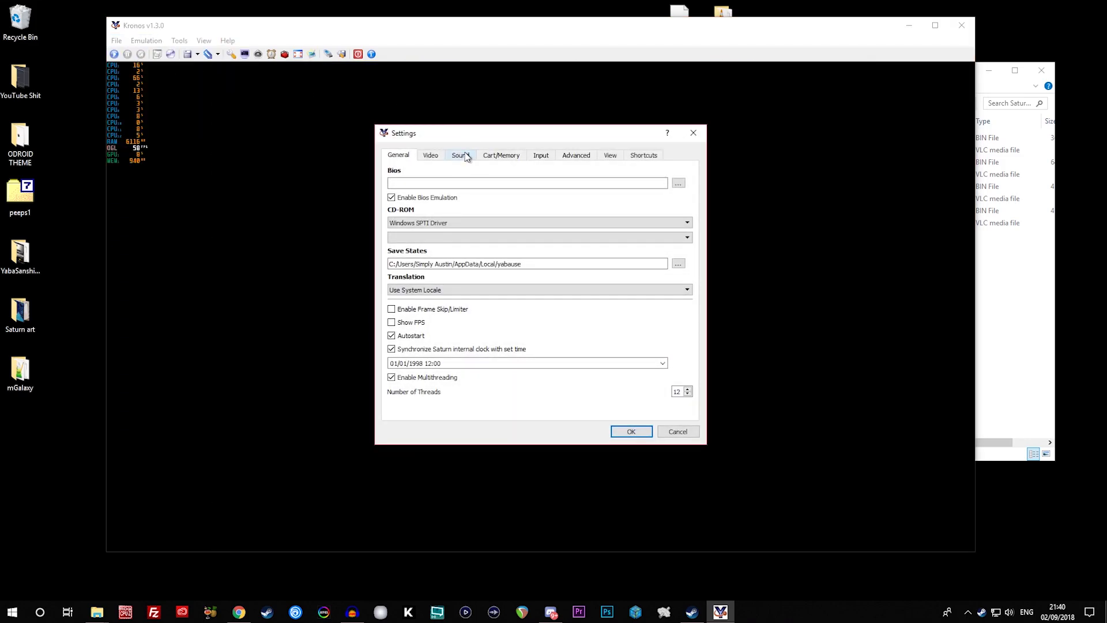
left_click(434, 155)
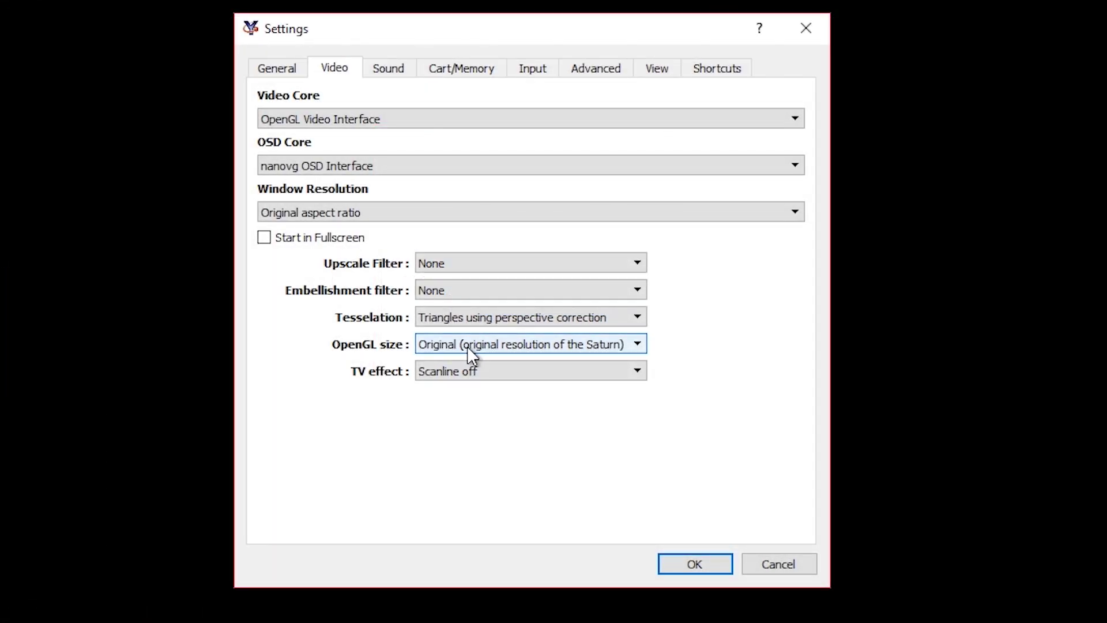
left_click(504, 310)
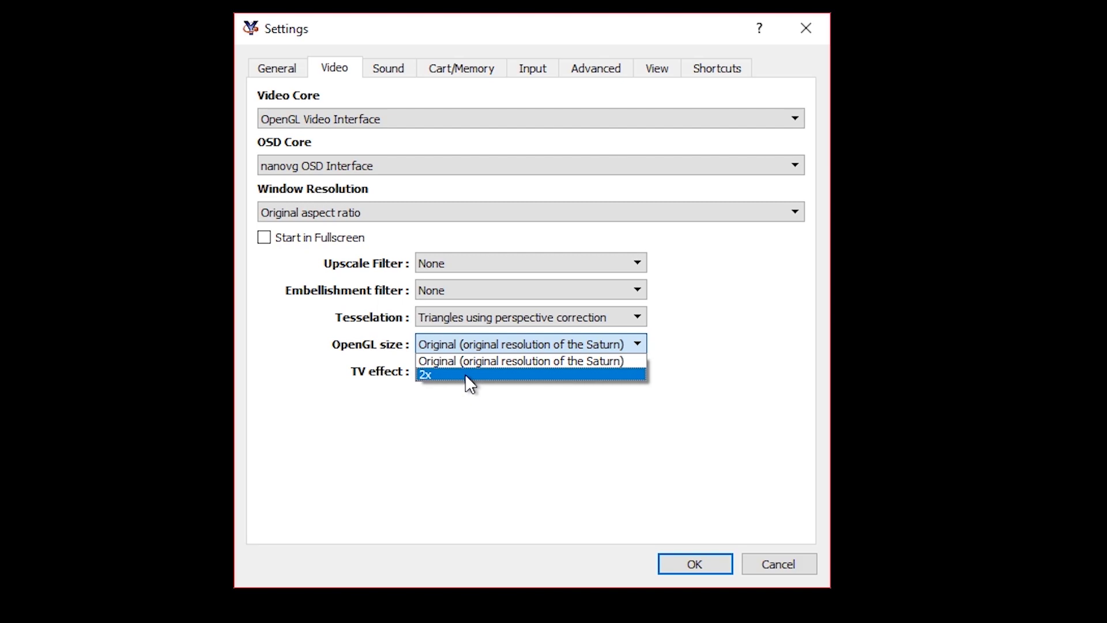
left_click(465, 373)
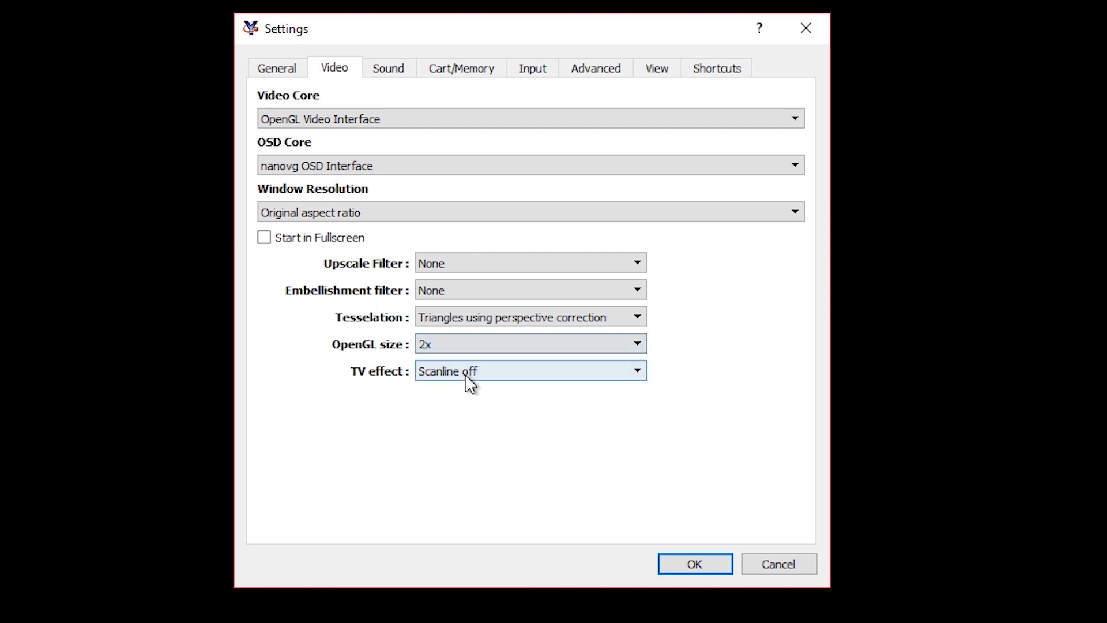
left_click(462, 325)
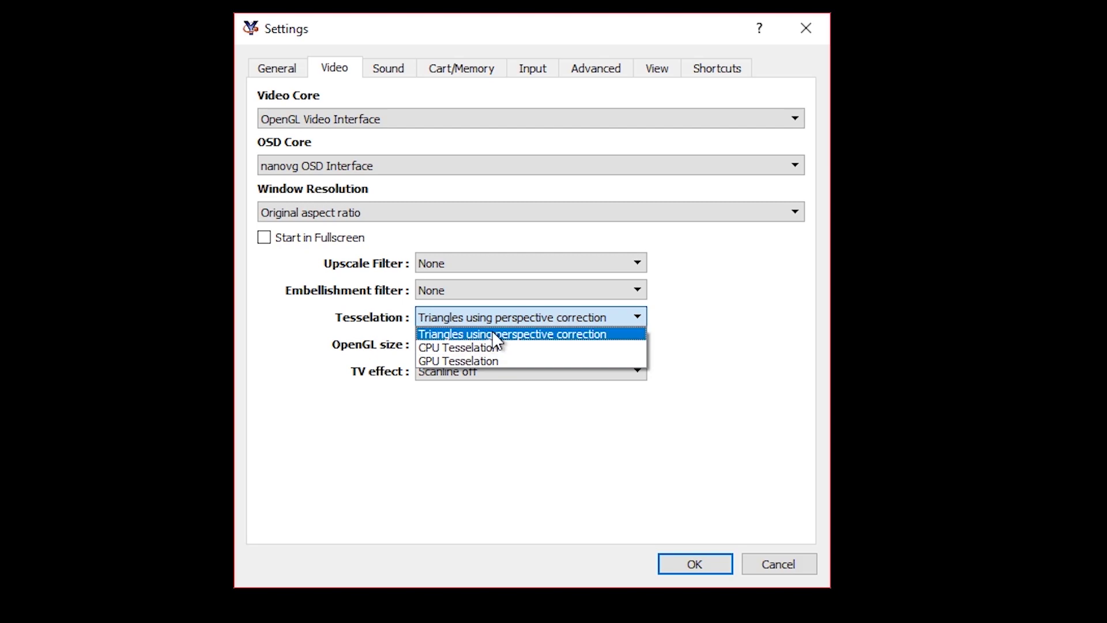
left_click(684, 304)
Set the upscale filter to BiCubic and the embellishment filter to 4xBRZ, and save the settings
left_click(504, 264)
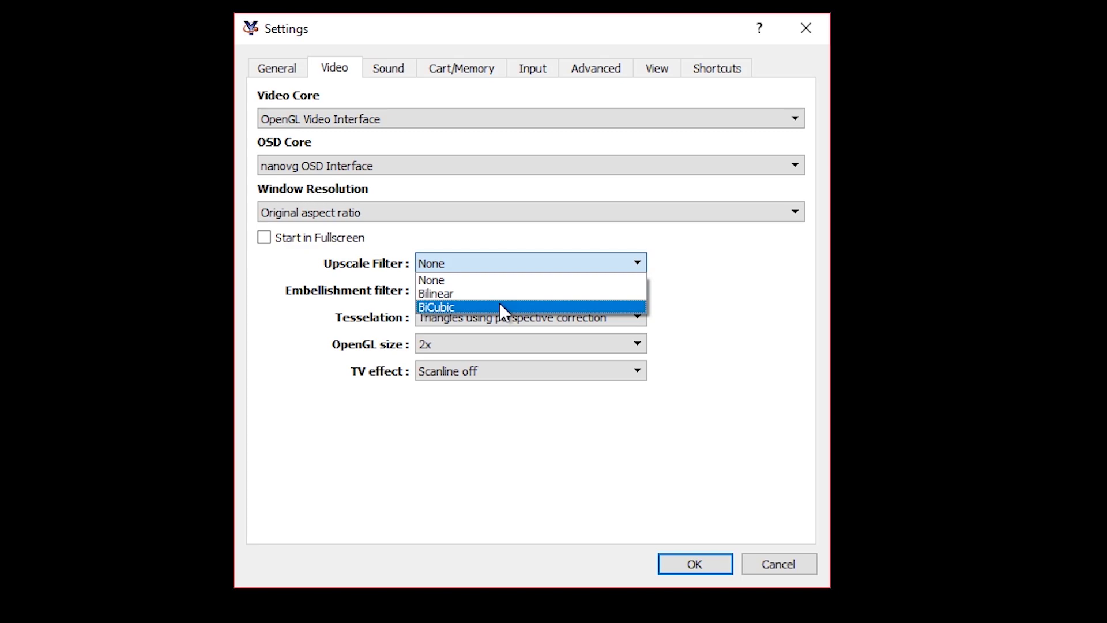
left_click(500, 302)
left_click(435, 289)
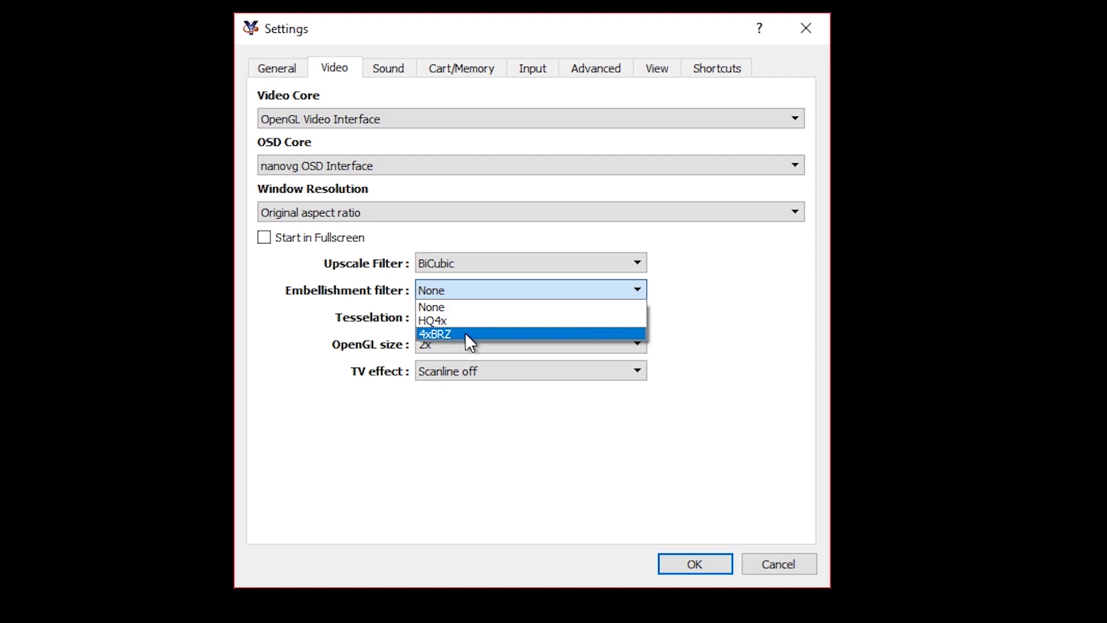
left_click(465, 332)
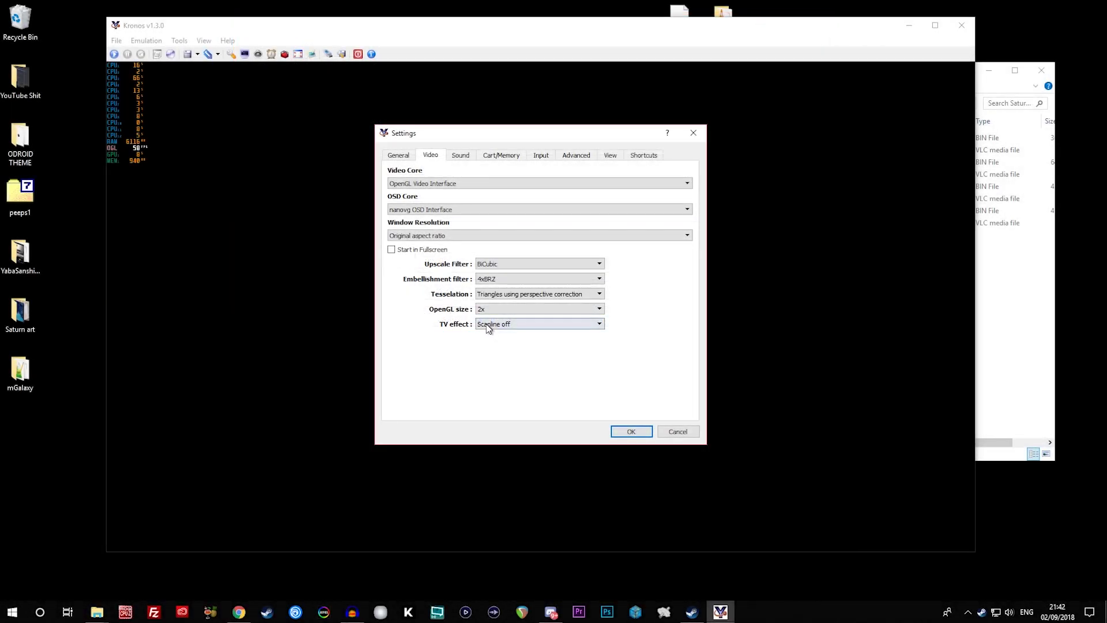
left_click(639, 434)
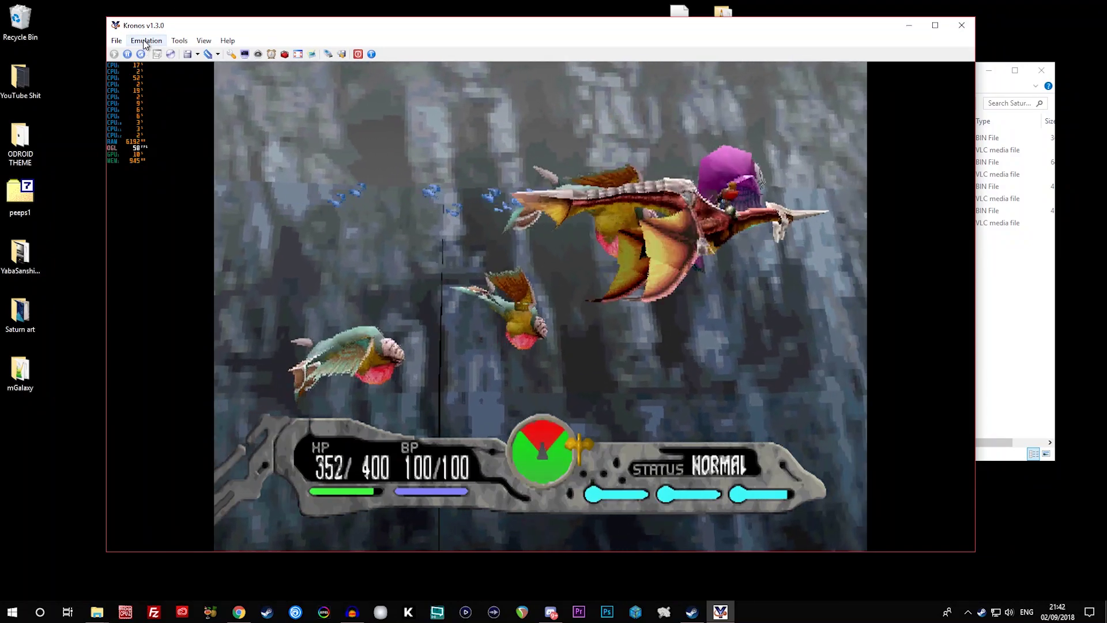
Set the embellishment filter to None in the video settings, save them, and close the emulator
left_click(147, 40)
mouse_move(117, 41)
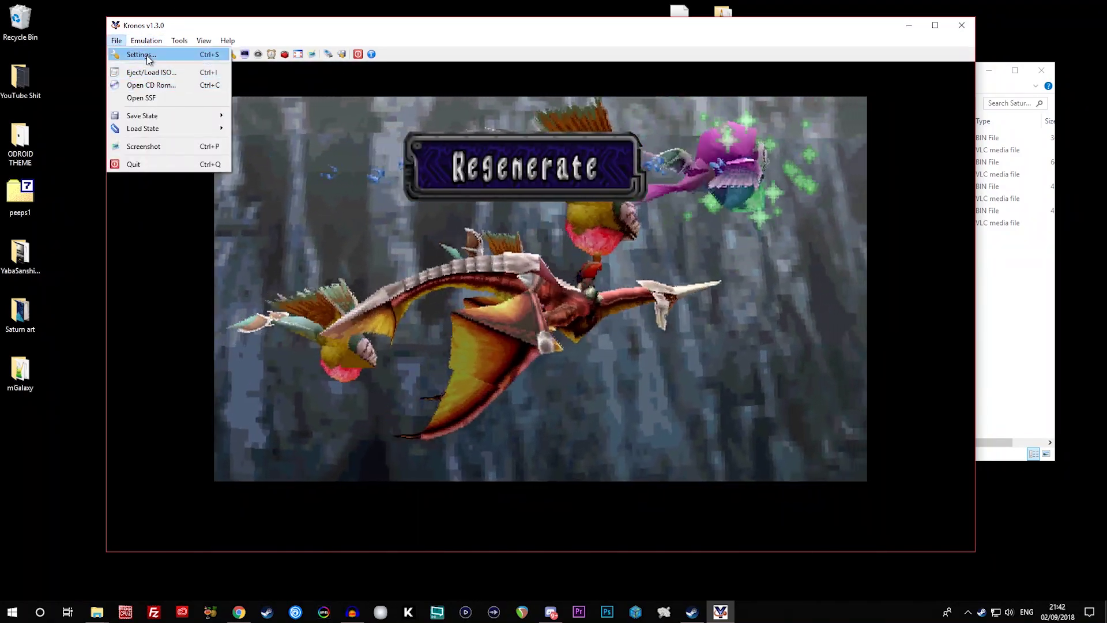
left_click(157, 56)
left_click(432, 156)
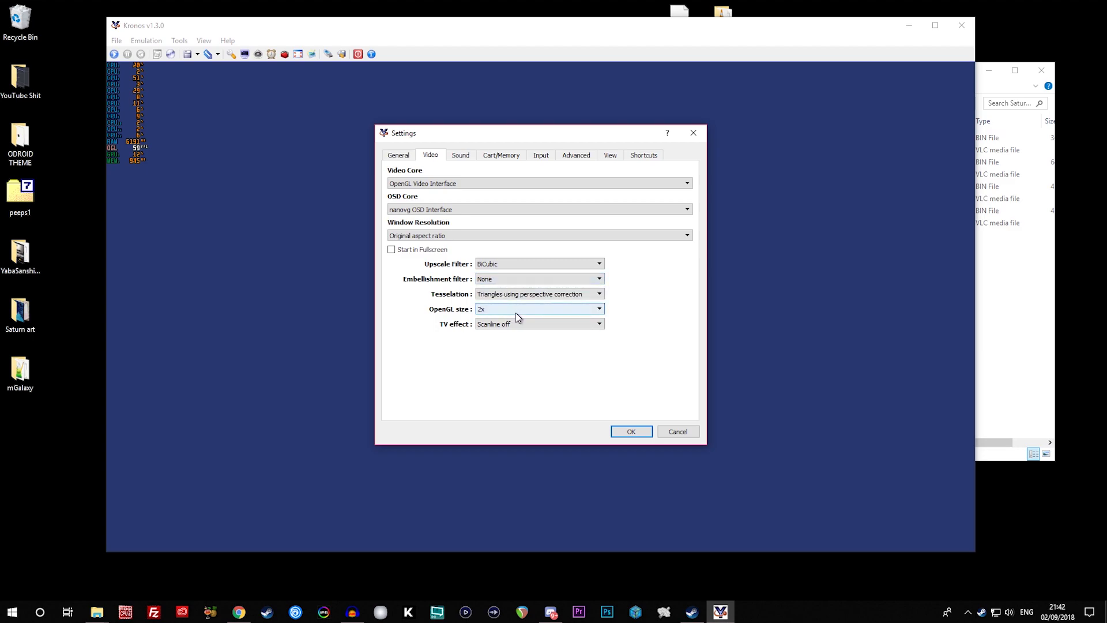
left_click(632, 434)
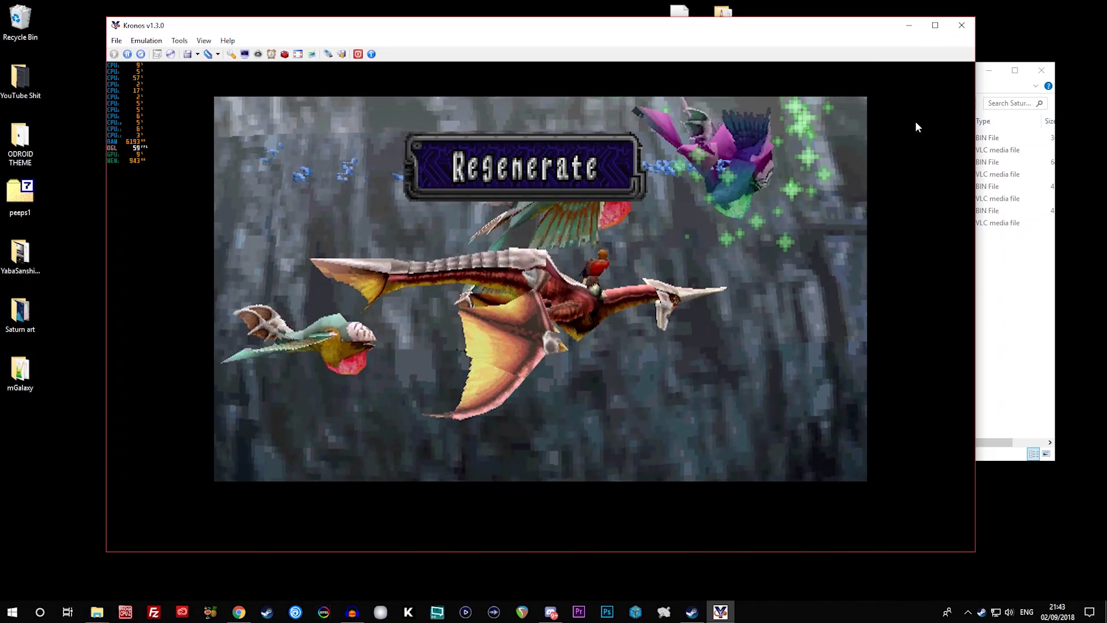
left_click(963, 26)
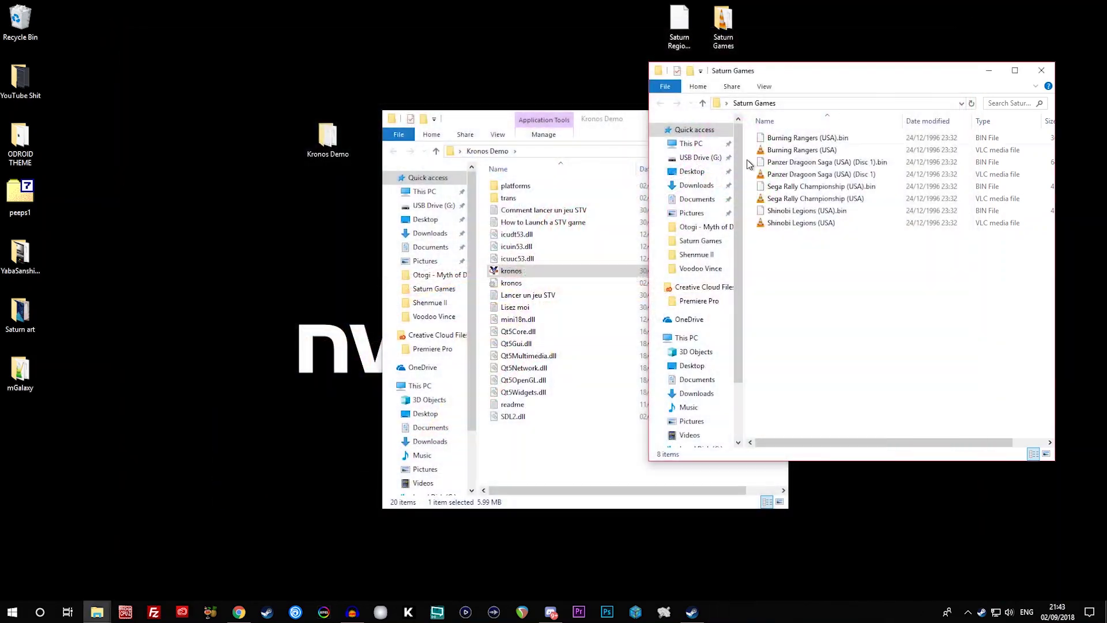